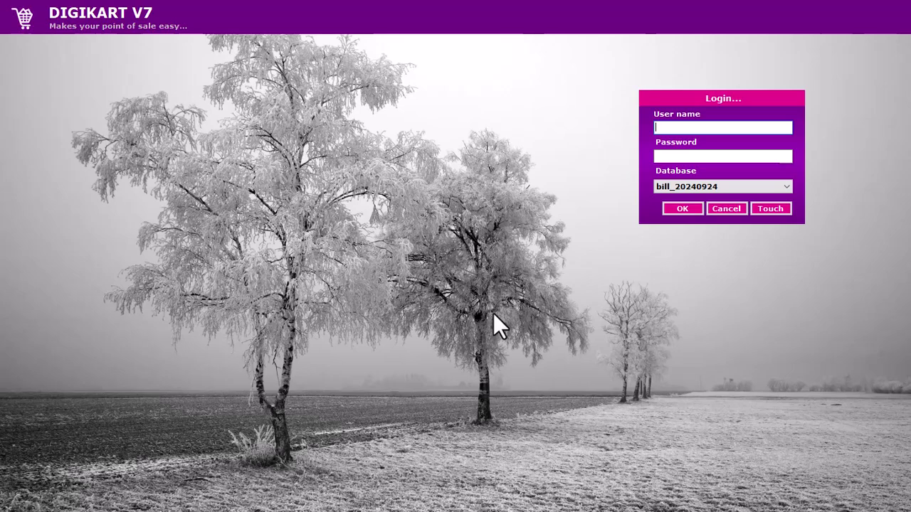
- Log in to the bill_20240924 database with the account's user name and password
text(arun)
key(Tab)
text(*****)
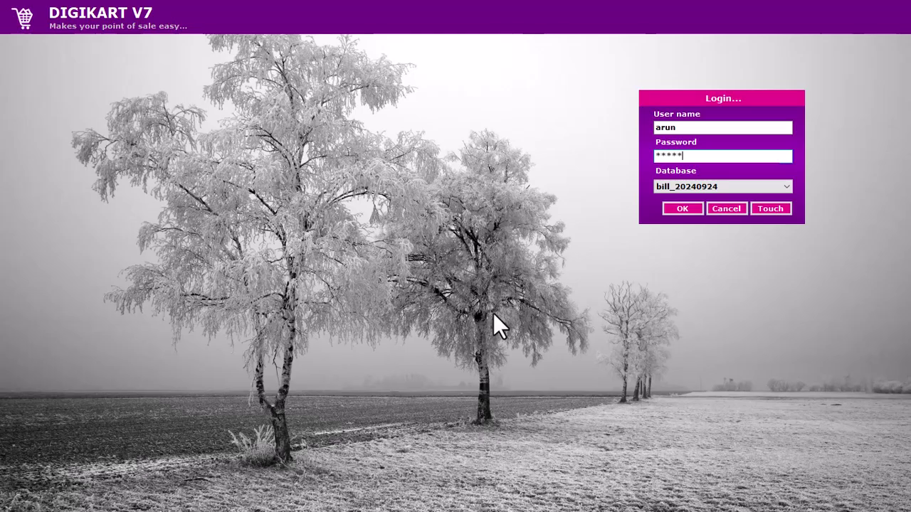
key(Return)
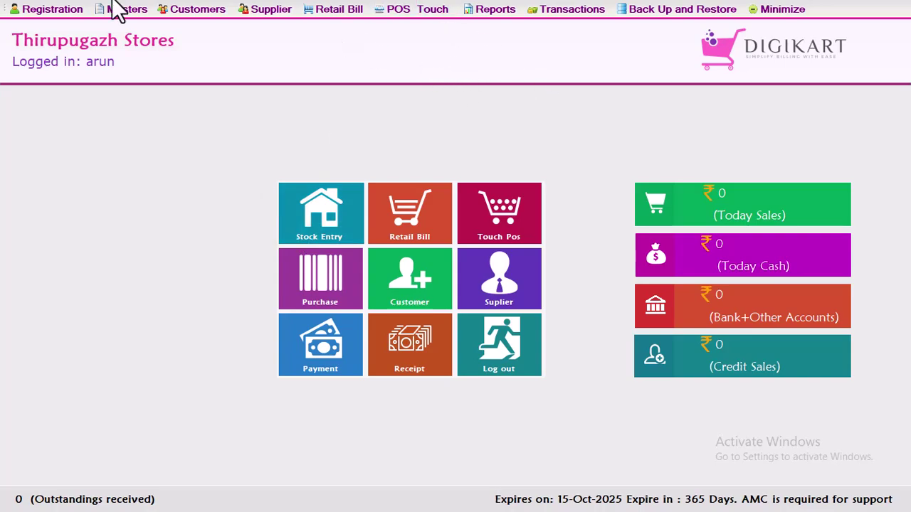
- Open the single stock entry form and load the item with product ID 10012
click(121, 9)
mouse_move(234, 55)
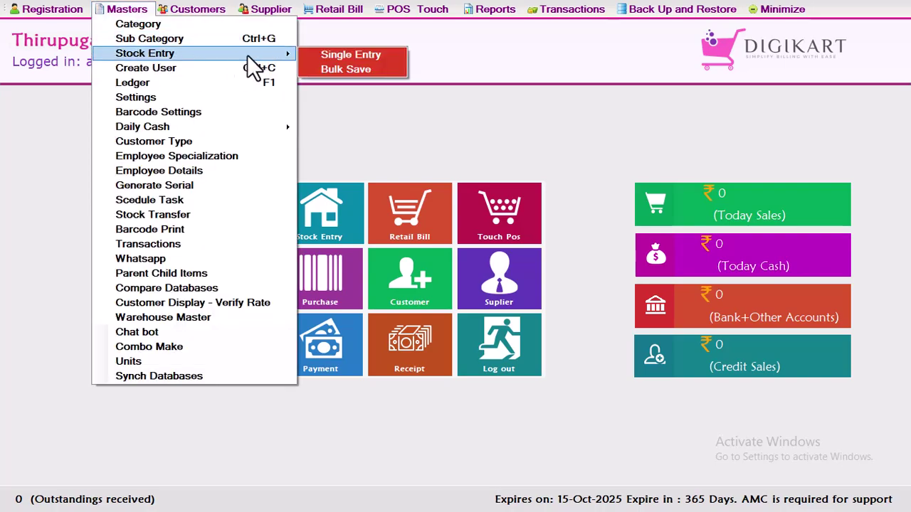
click(338, 55)
click(129, 140)
text(10012)
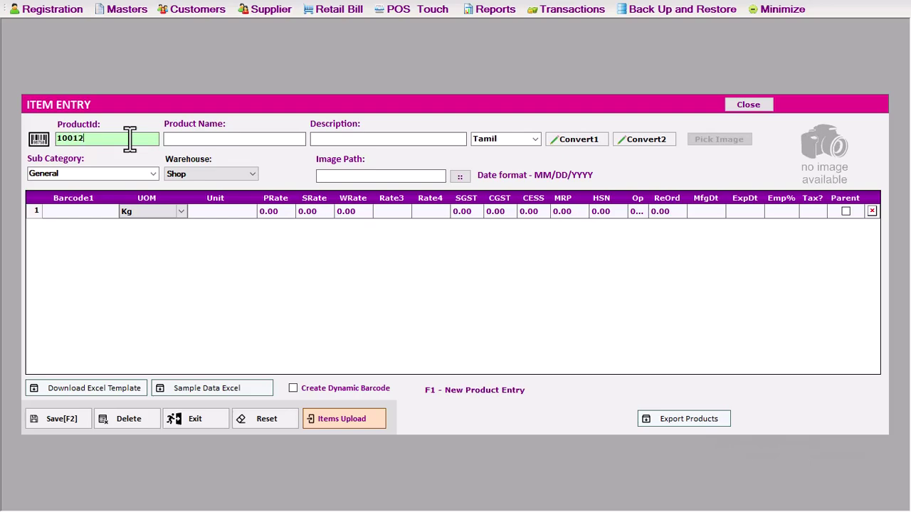
key(Return)
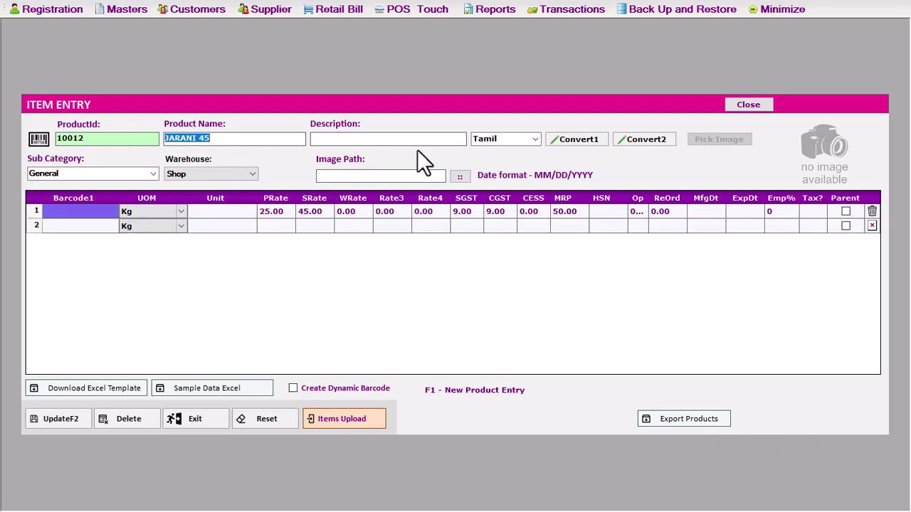
- Convert the product name JARANI 45 into a Tamil description
click(434, 141)
click(577, 140)
drag(362, 138, 256, 142)
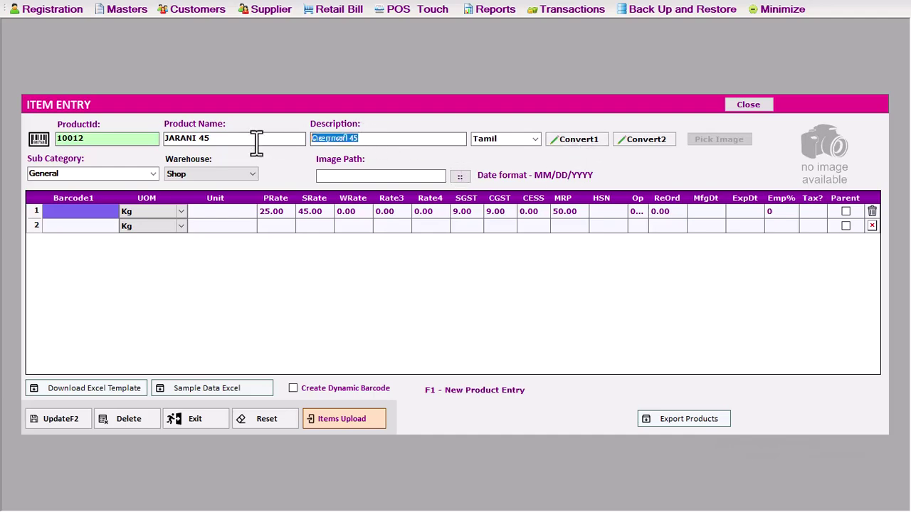
click(235, 139)
drag(361, 138, 270, 140)
- Set the item's unit of measure to Pcs with unit 1 and save the updated record
click(181, 212)
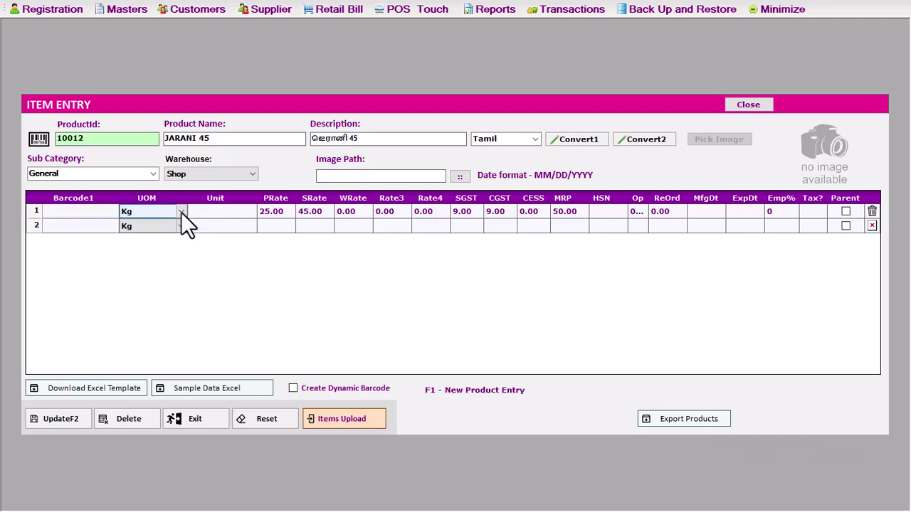
click(181, 212)
click(173, 256)
click(229, 210)
text(1)
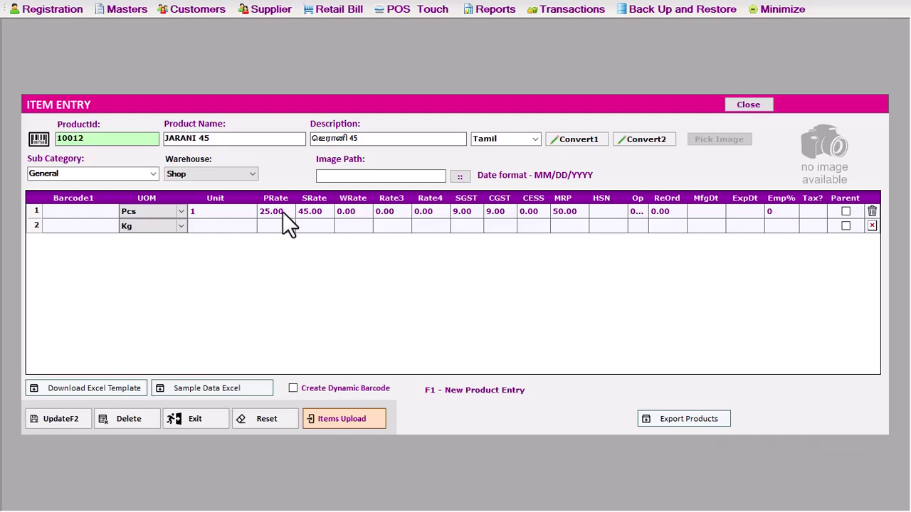
click(64, 419)
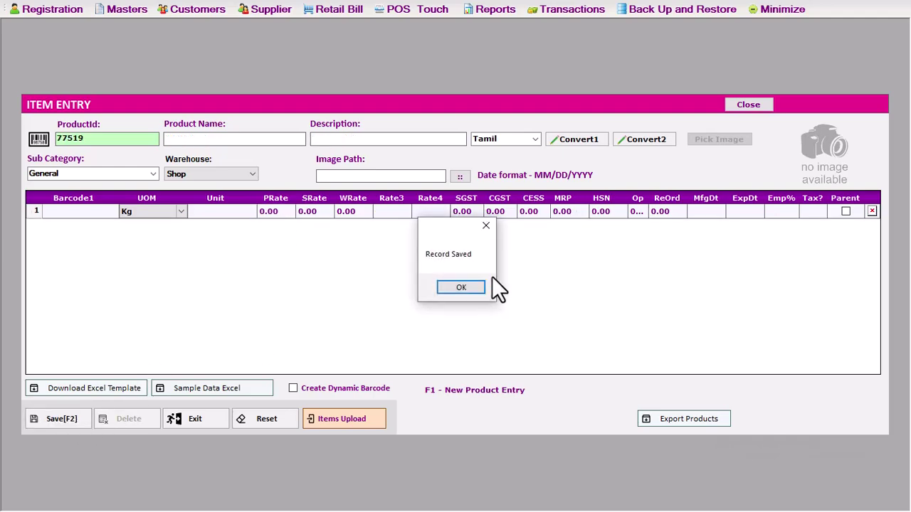
click(455, 288)
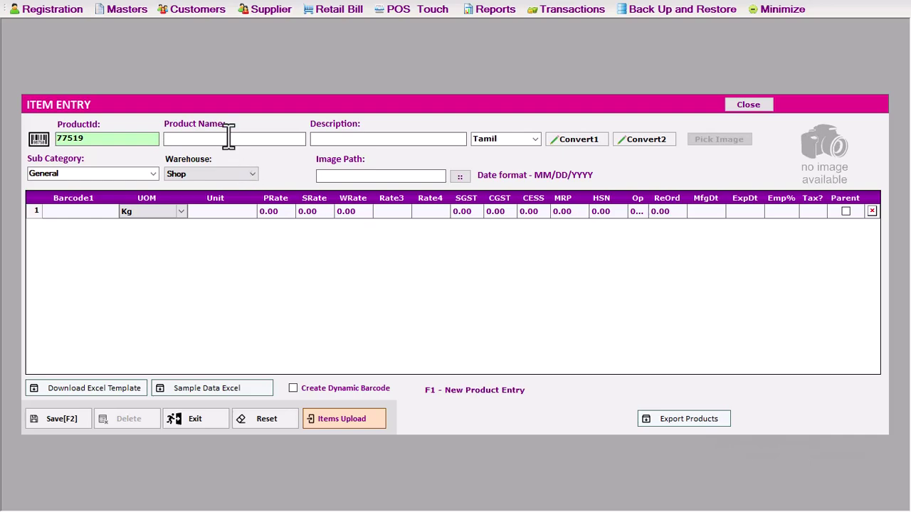
- Find MEDICO BOX-40 by name, set its SRate to 42 and WRate to 40, and save the record
text(med)
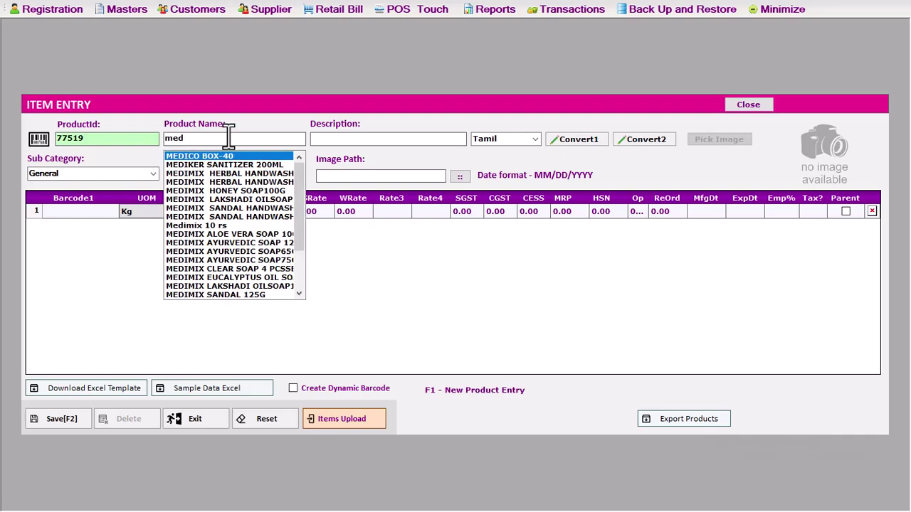
key(Return)
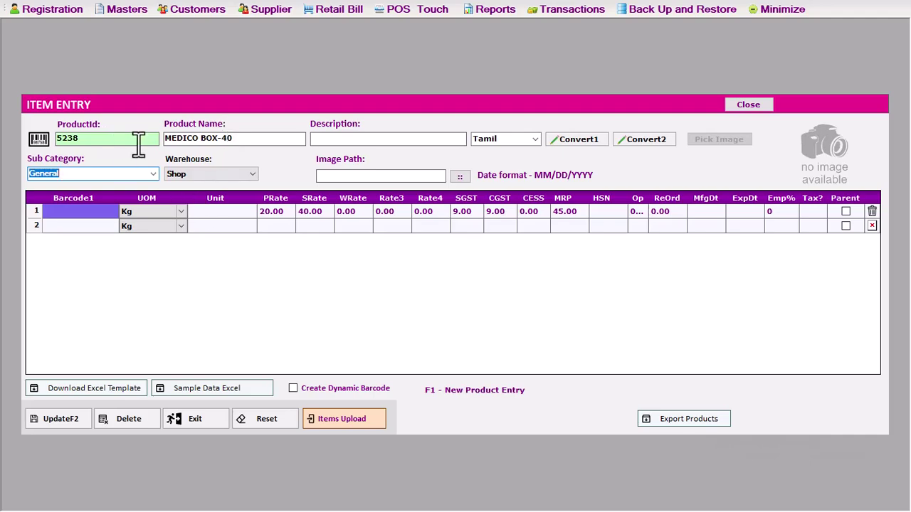
click(276, 212)
click(316, 212)
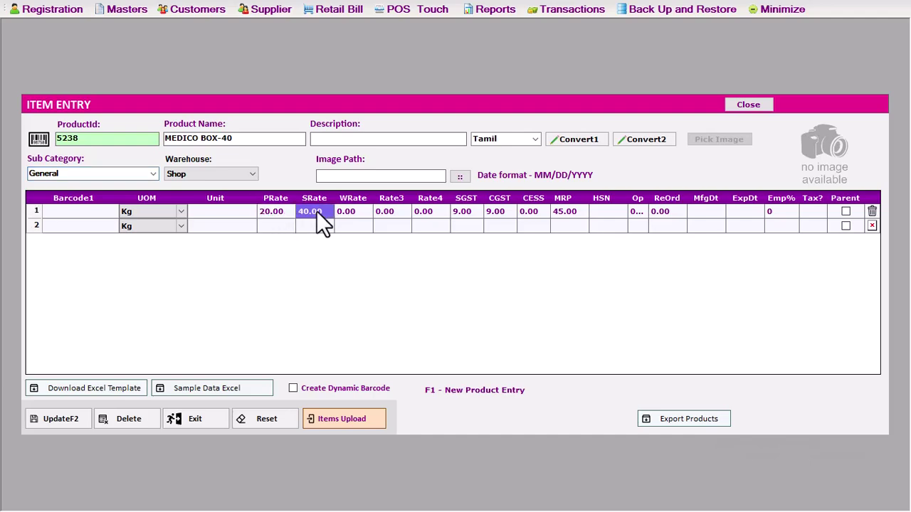
text(42)
click(358, 212)
text(40)
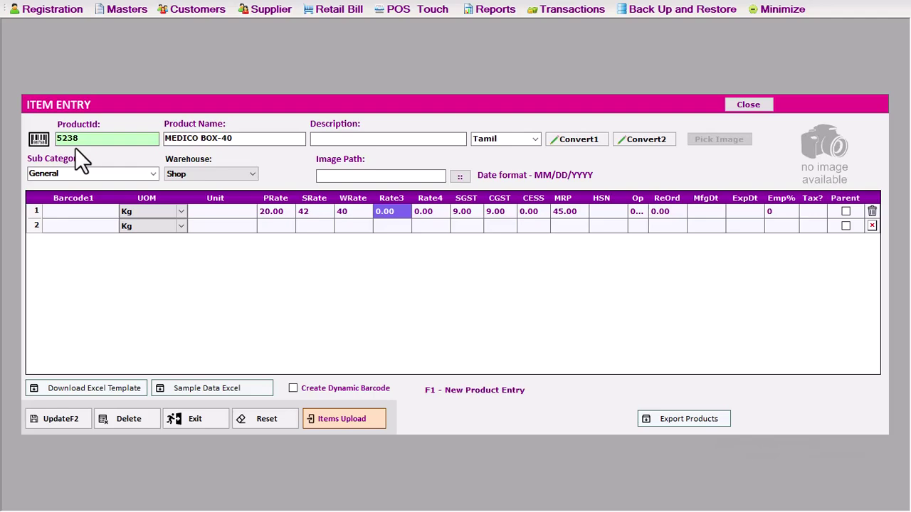
click(82, 420)
click(463, 288)
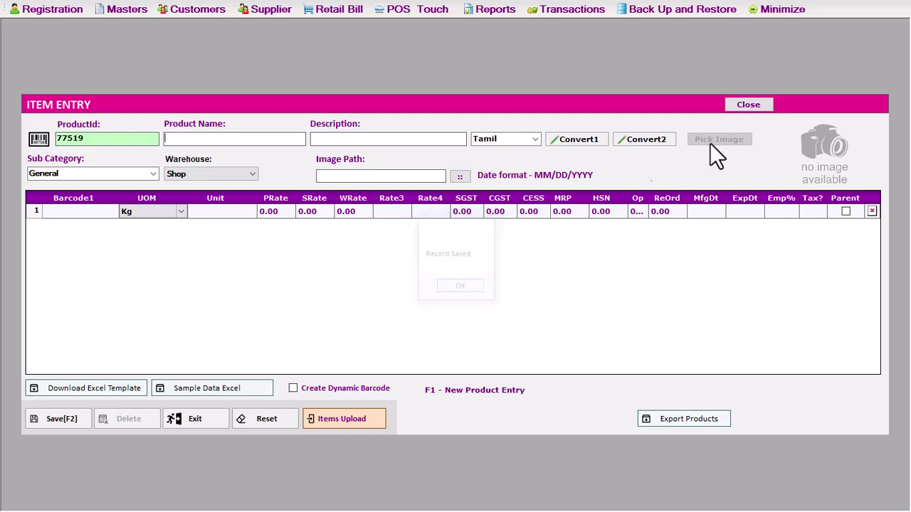
- Close the item entry form and open a new retail bill
click(742, 106)
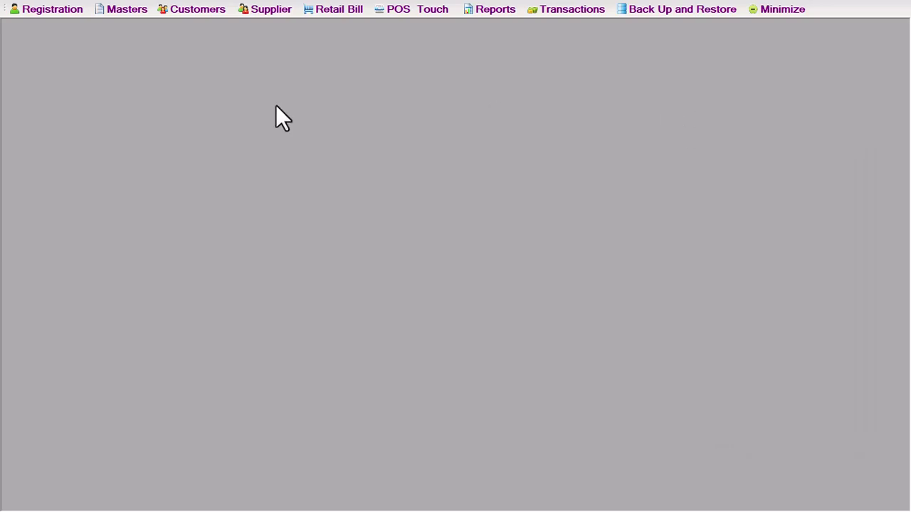
click(326, 10)
click(333, 22)
click(902, 7)
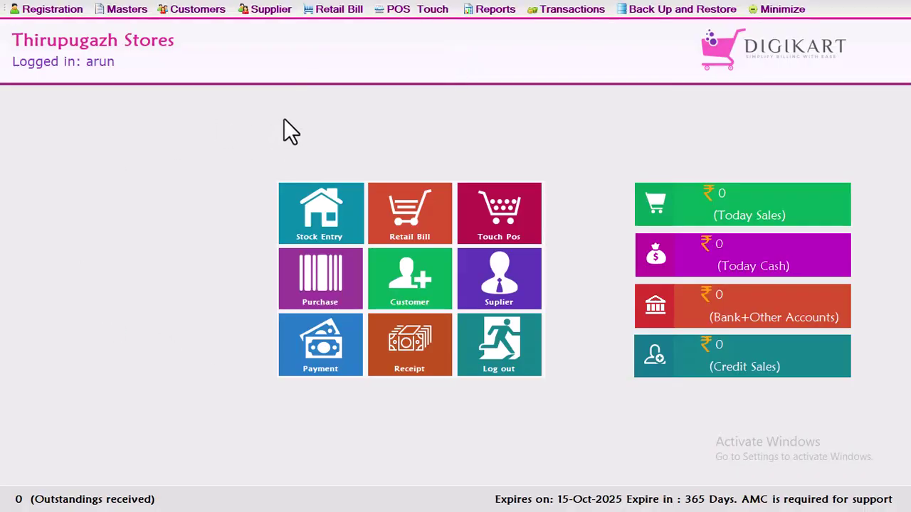
click(390, 217)
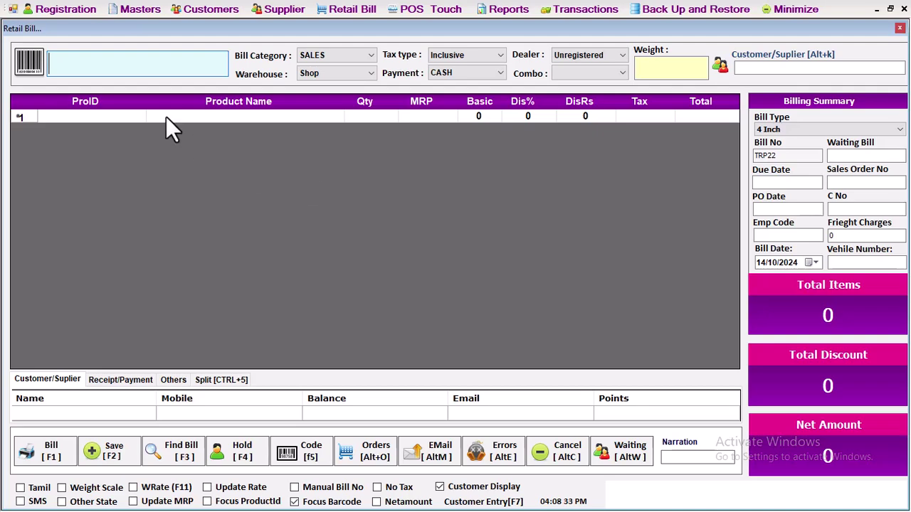
- Add product 5238 to the bill and check its MRP, basic rate, tax and total
text(5238)
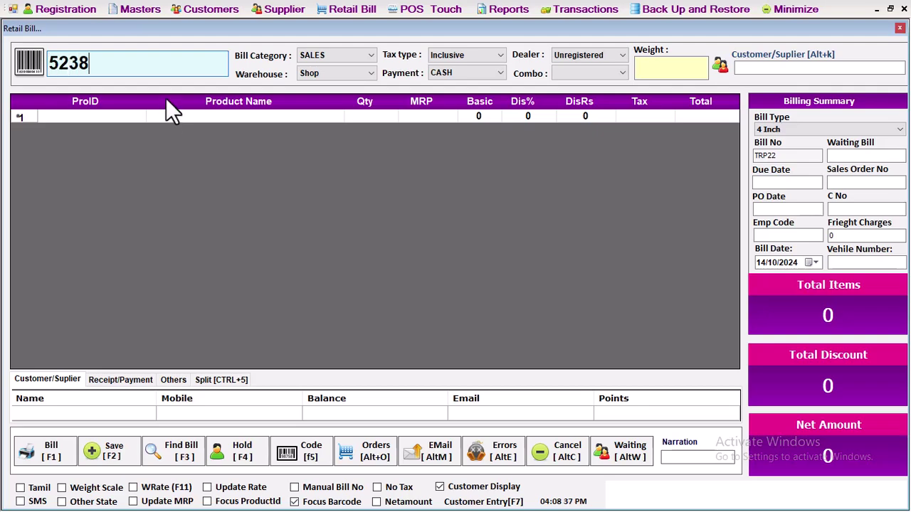
key(Return)
click(428, 117)
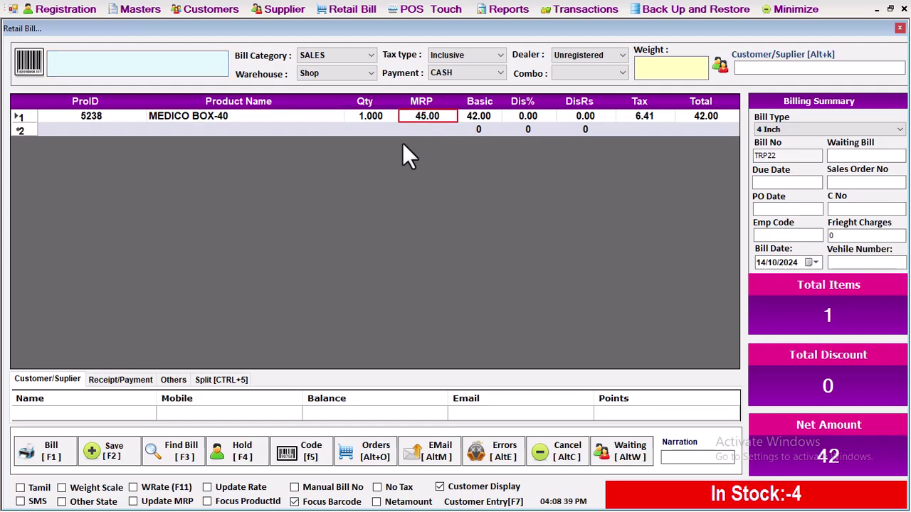
click(490, 118)
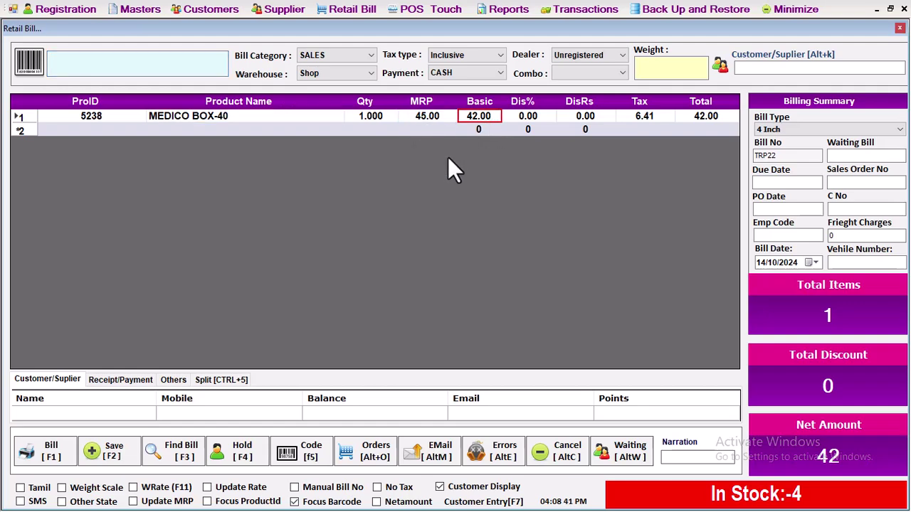
click(637, 115)
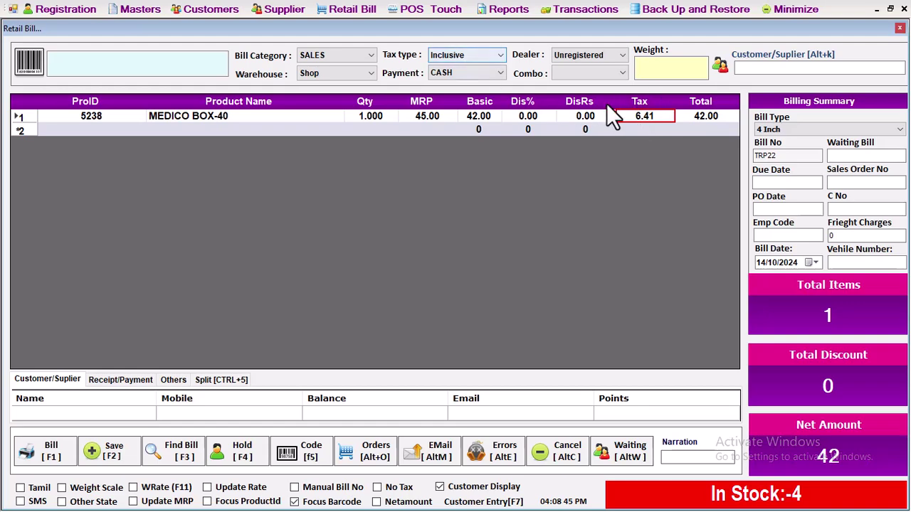
click(704, 117)
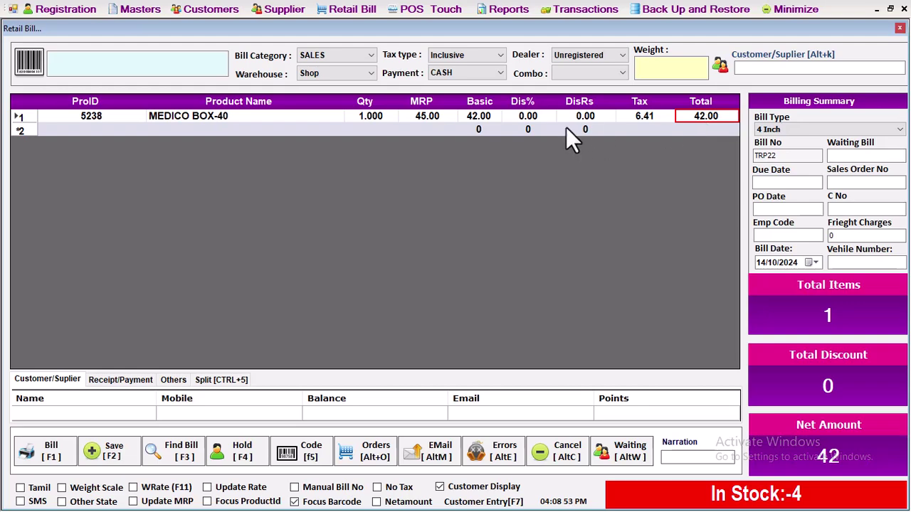
- Save the bill as a cash payment with 50 received and dismiss the PDF save dialog
key(F2)
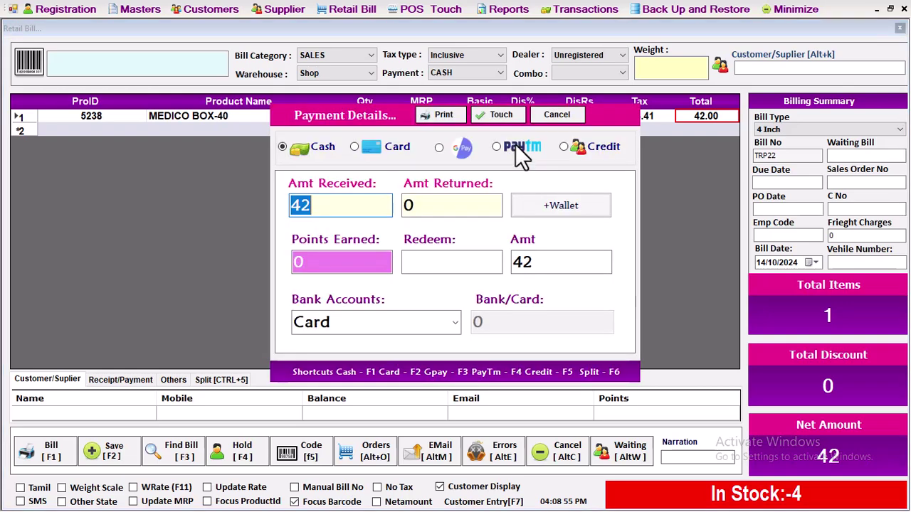
text(50)
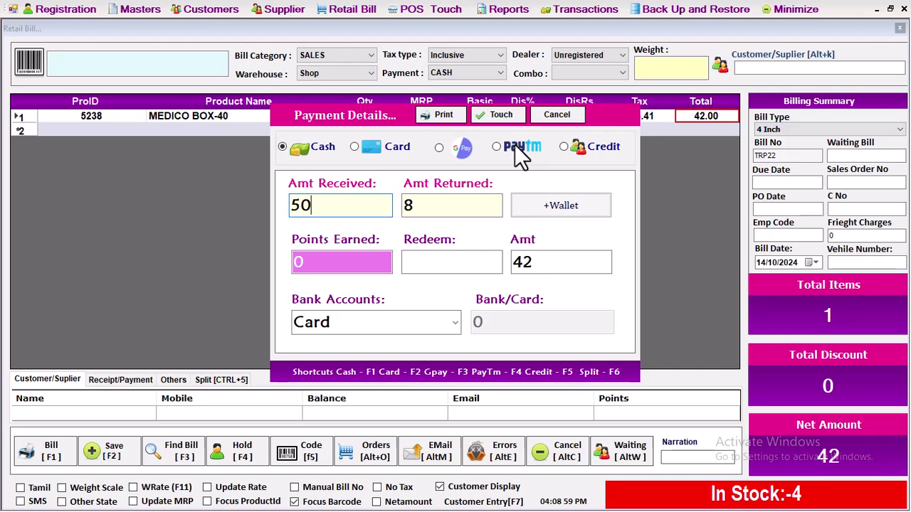
key(Return)
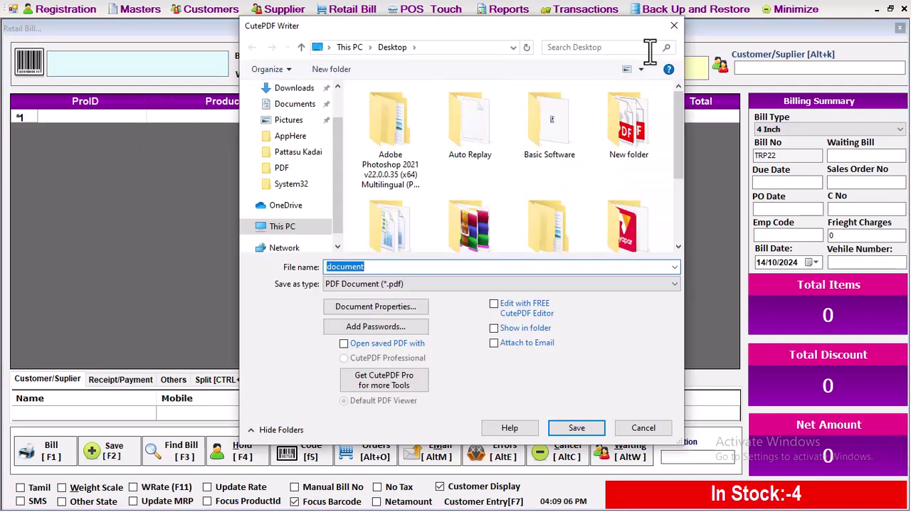
click(673, 26)
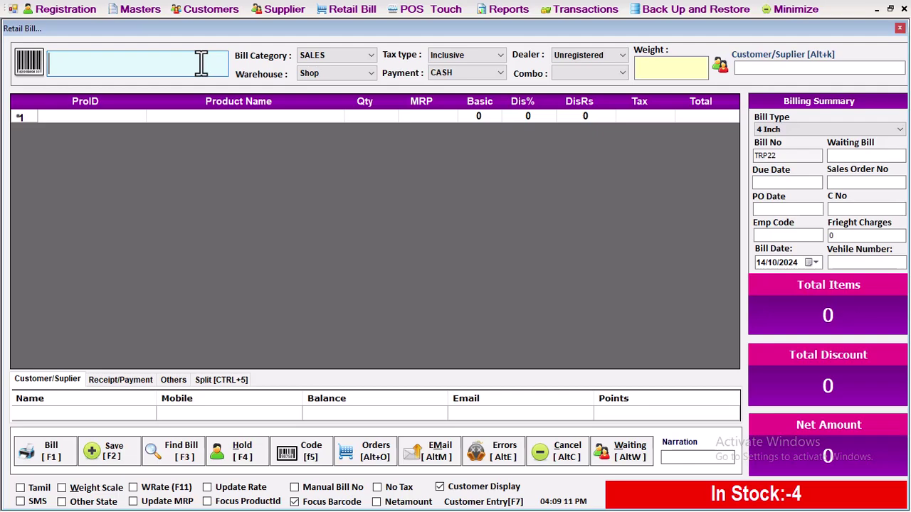
- Switch on wholesale-rate billing, add product 5238 to the bill, and check its basic rate and total
key(F11)
text(5238)
key(Return)
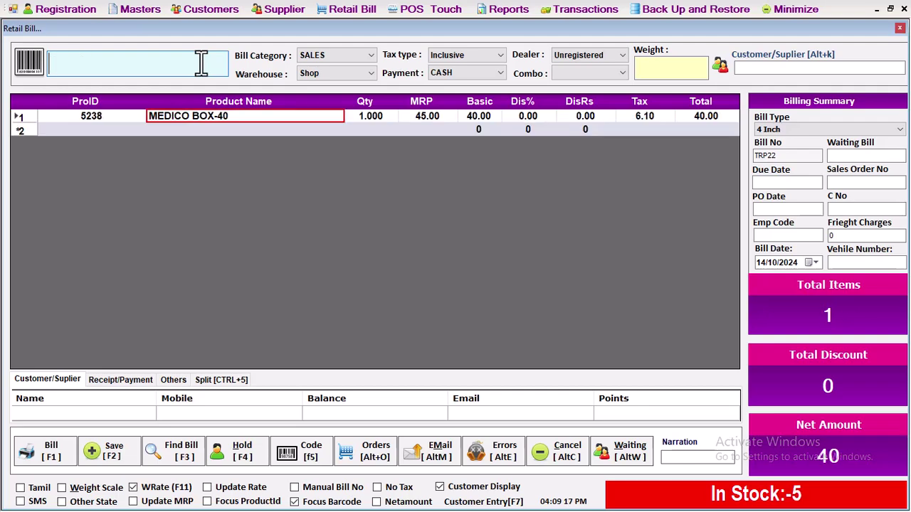
click(480, 116)
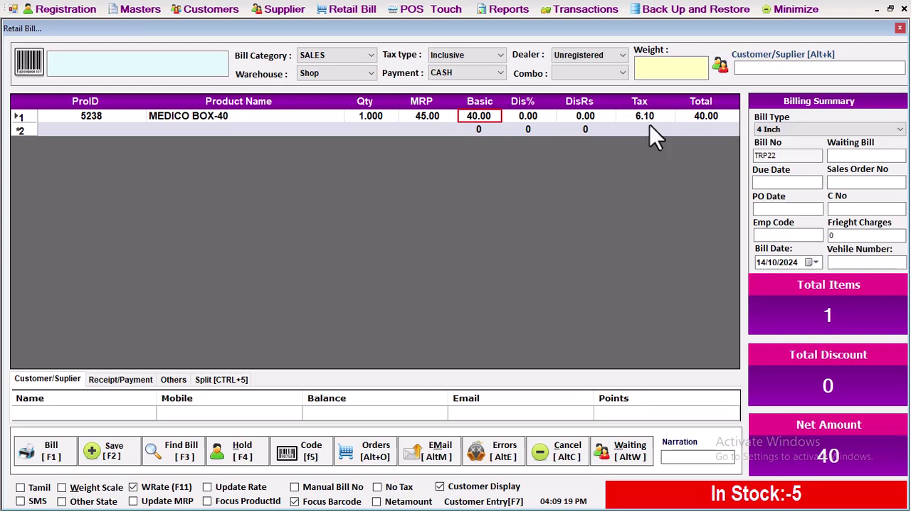
click(703, 117)
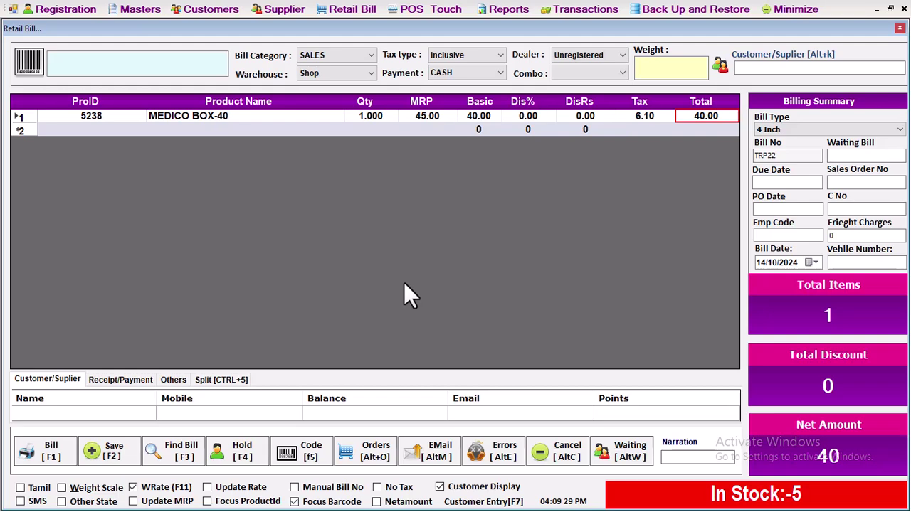
- Cancel the current wholesale bill and switch off the WRate option
click(557, 457)
click(134, 488)
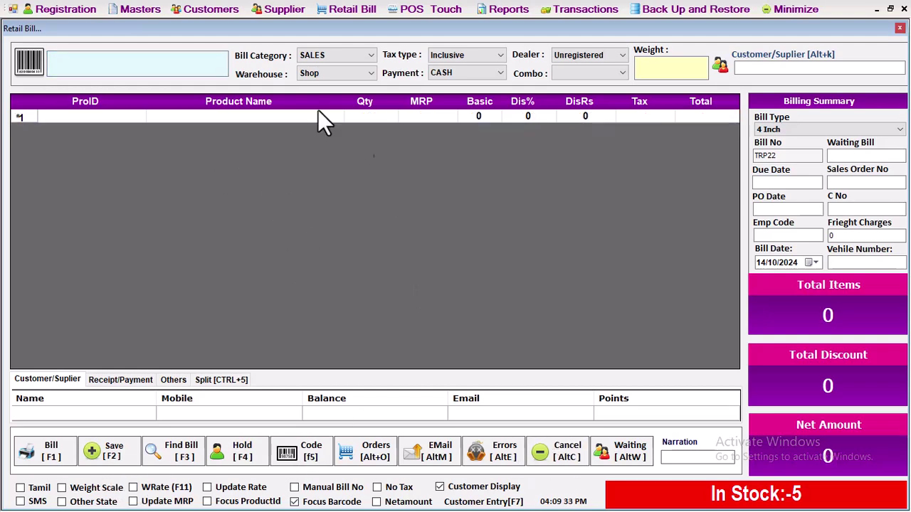
- Add MEDIMIX HERBAL HANDWASH to the bill by searching for "medi", and add product 5238
click(177, 52)
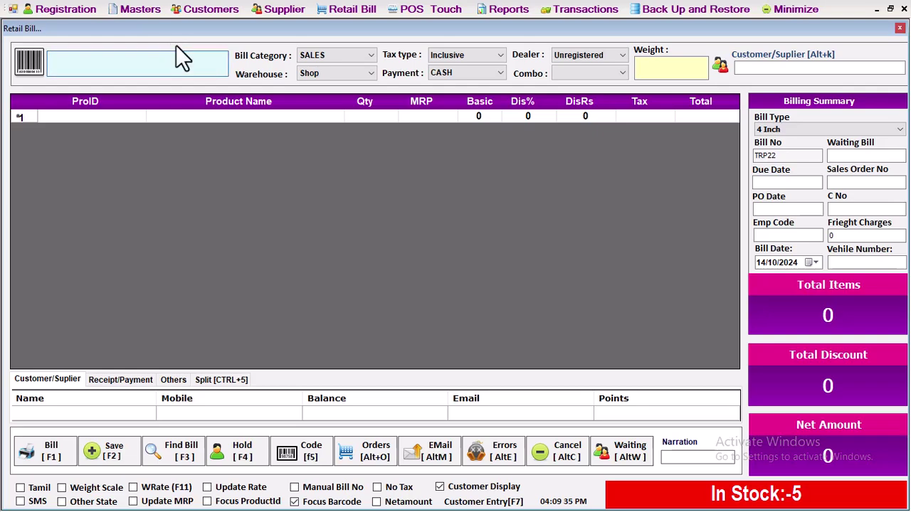
text(medi)
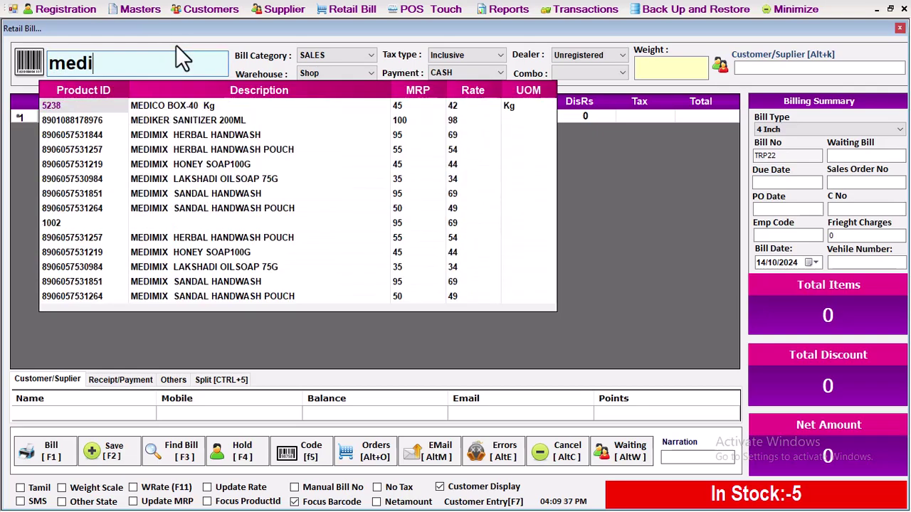
key(Return)
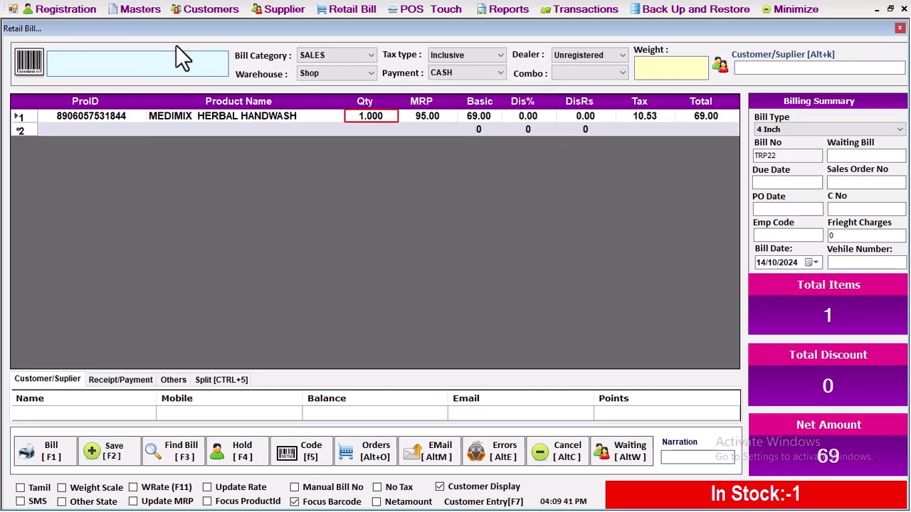
text(5238)
key(Return)
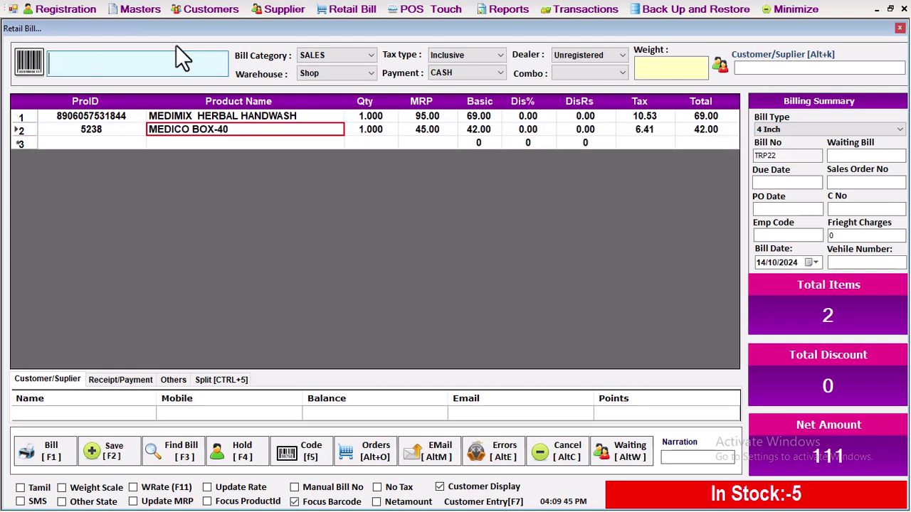
- Try to add product 1024 to the bill, decline creating it as a new item, and clear the barcode entry
text(1024)
key(Return)
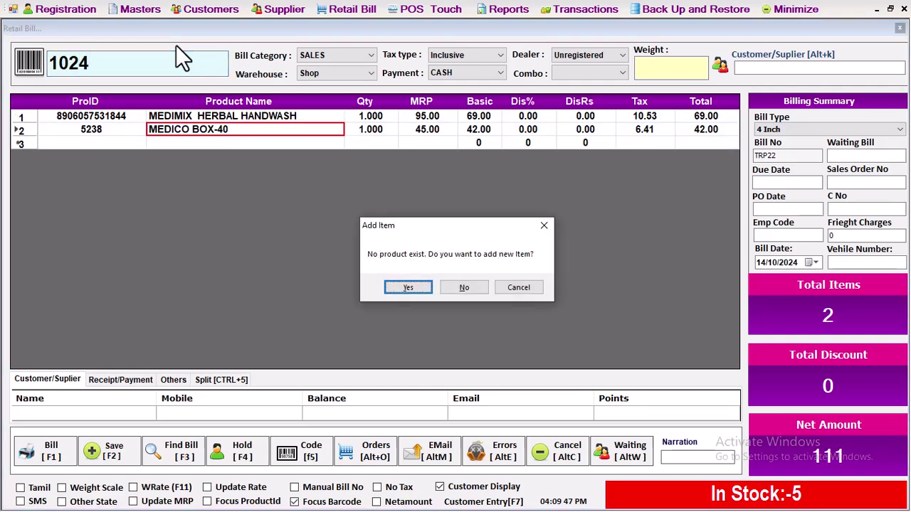
key(Right)
key(Return)
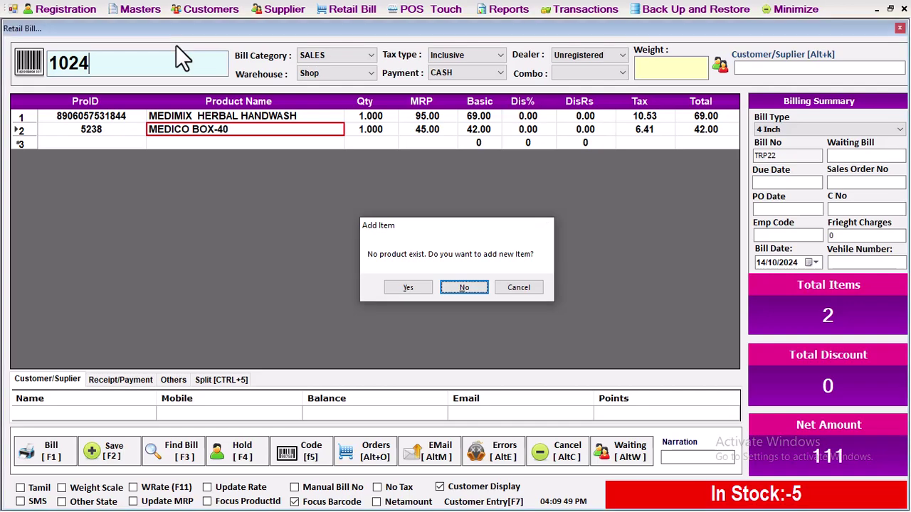
key(BackSpace)
key(BackSpace)
key(BackSpace)
key(BackSpace)
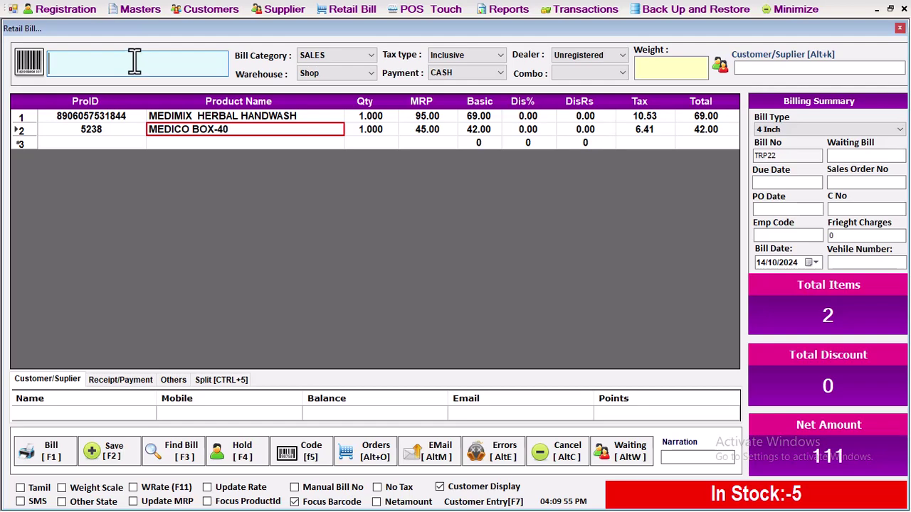
- Search for "hamam" in the barcode field and add HAMAM LEMON 150G to the bill
text(hamam)
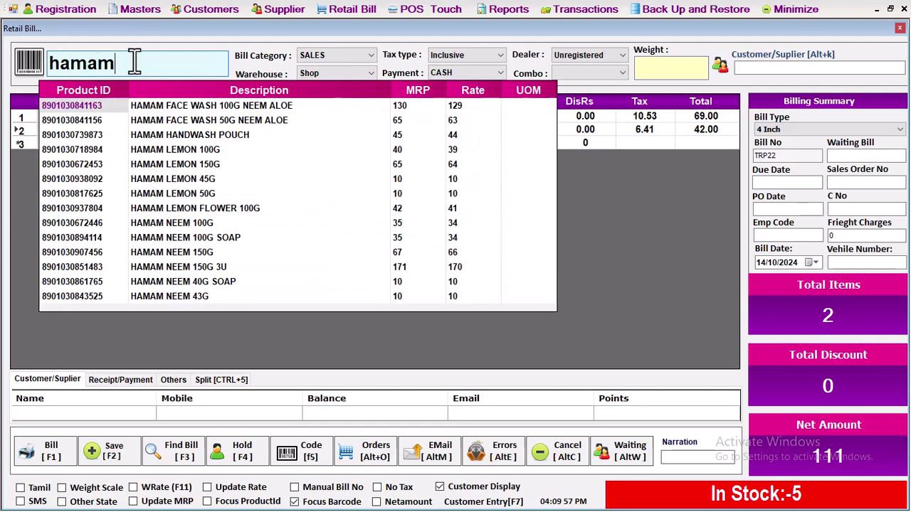
key(Down)
key(Down)
key(Down)
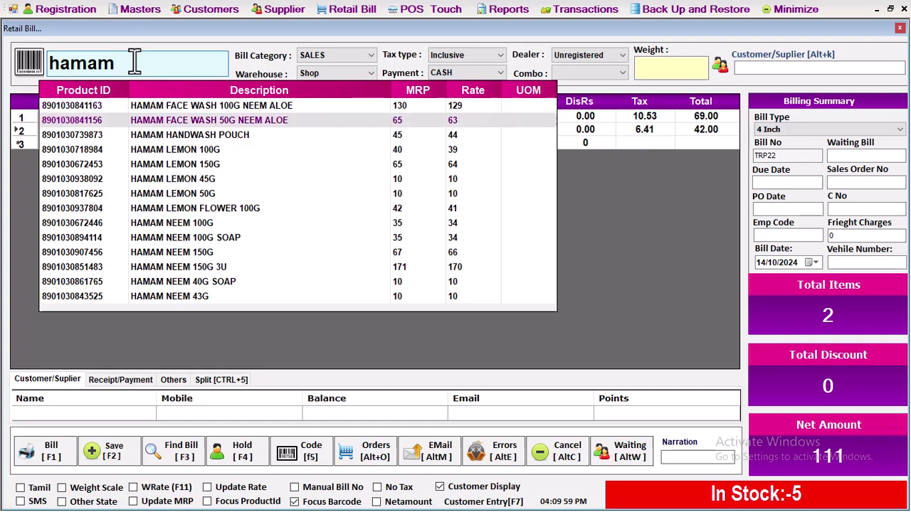
key(Down)
key(Return)
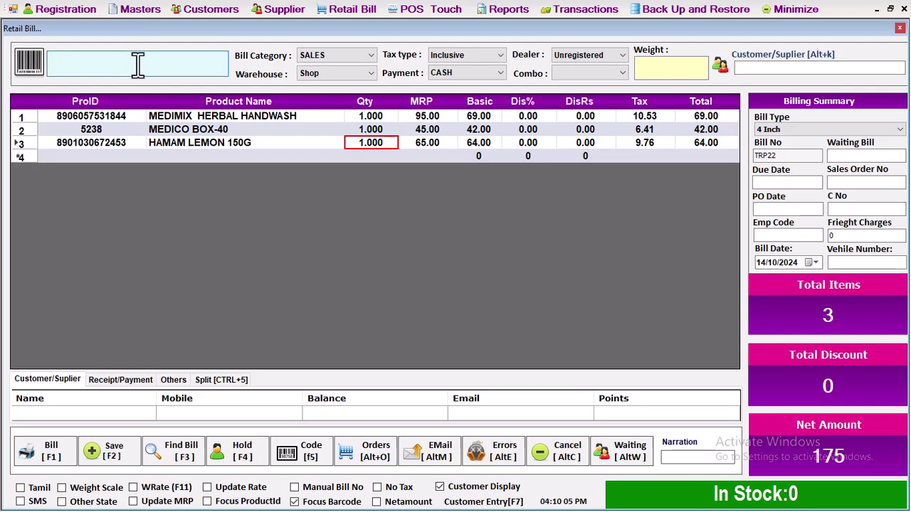
- Switch off Focus Barcode, then open the bill's payment details and cancel them
click(236, 155)
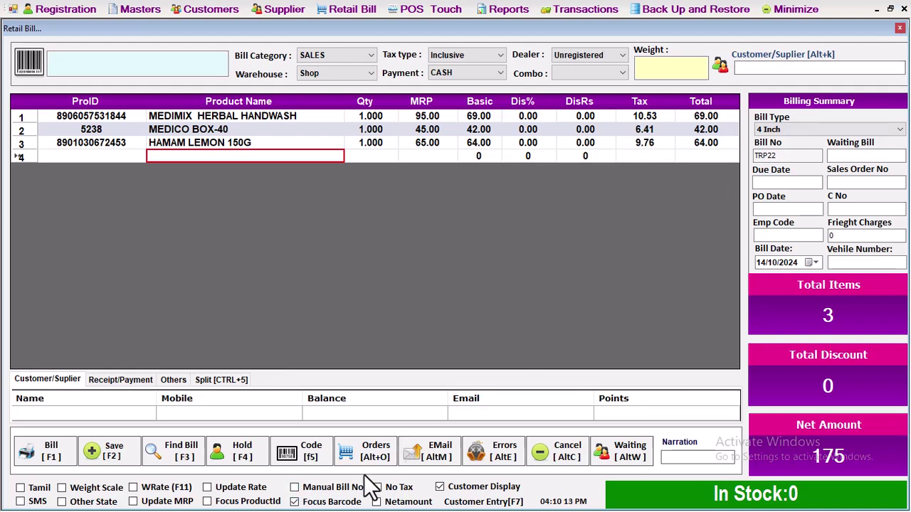
click(295, 501)
key(F2)
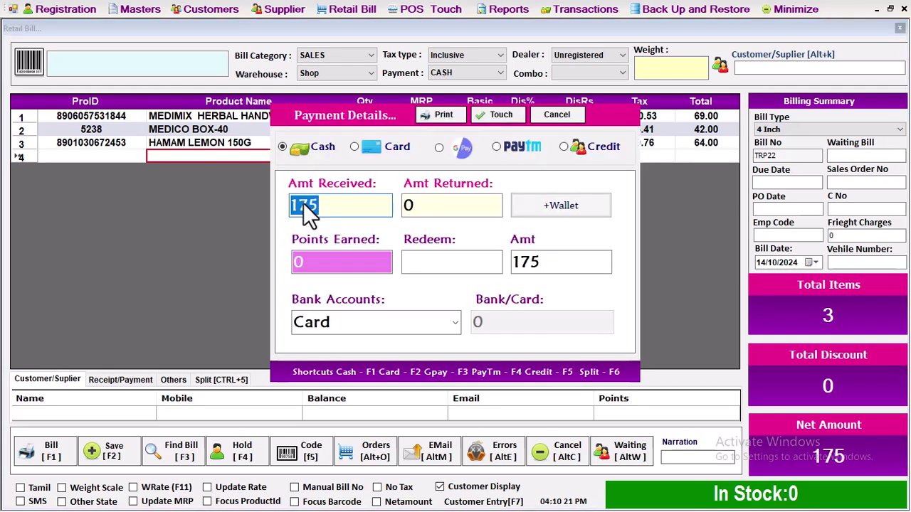
click(555, 114)
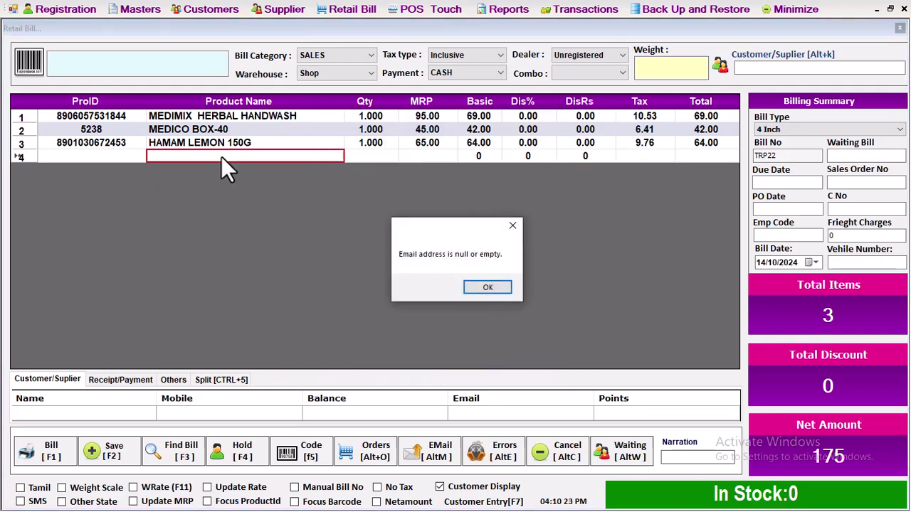
click(506, 288)
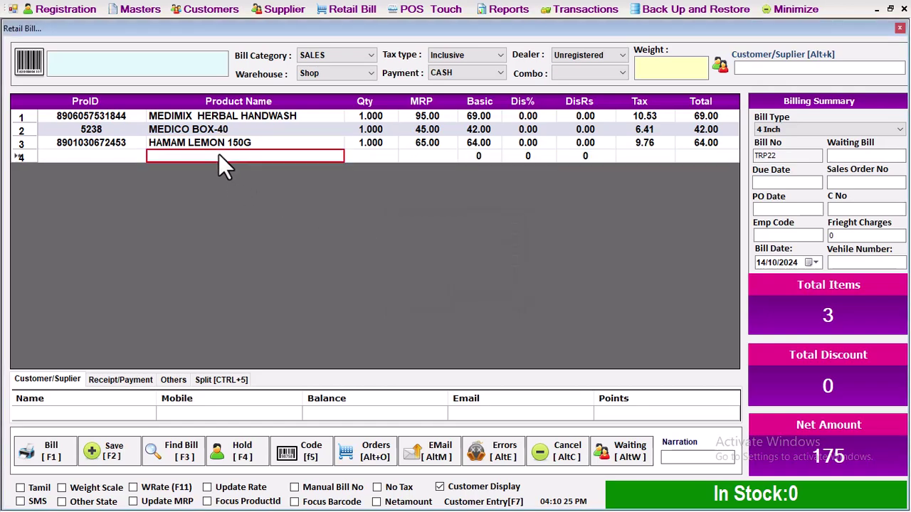
- Add CHANDRIKA AYURVEDIC SOAP 75G to the bill by searching for "ka" in the empty product name row
click(219, 155)
text(ka)
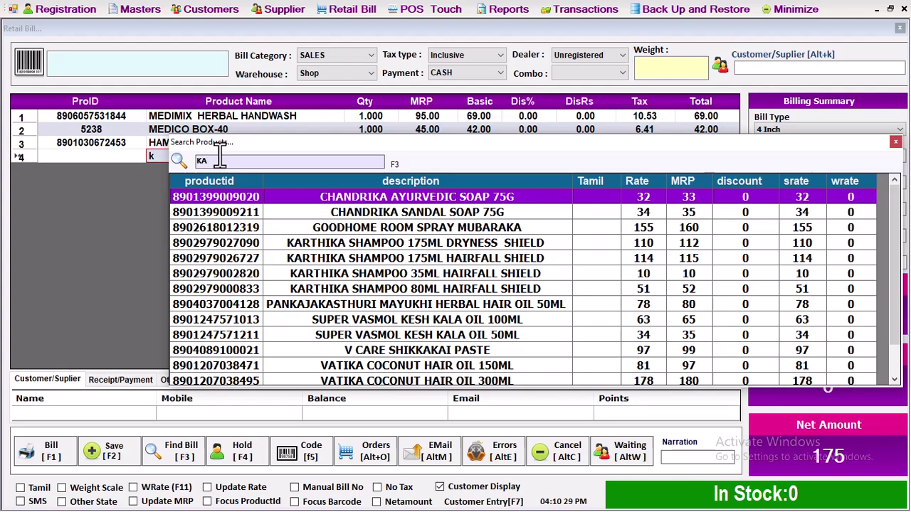
key(Return)
key(Return)
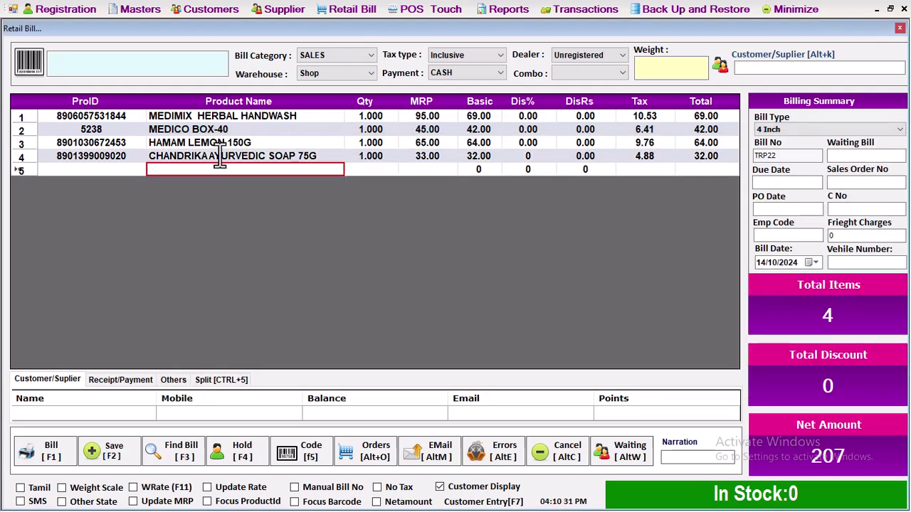
- Add JASS 30ML to the bill by searching for "jass" in the next product name row
text(j)
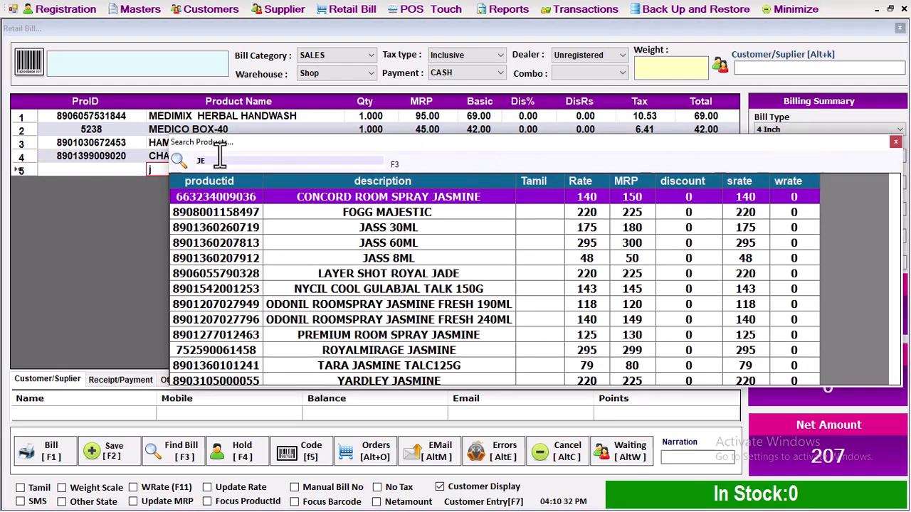
text(ea)
key(BackSpace)
key(BackSpace)
text(as)
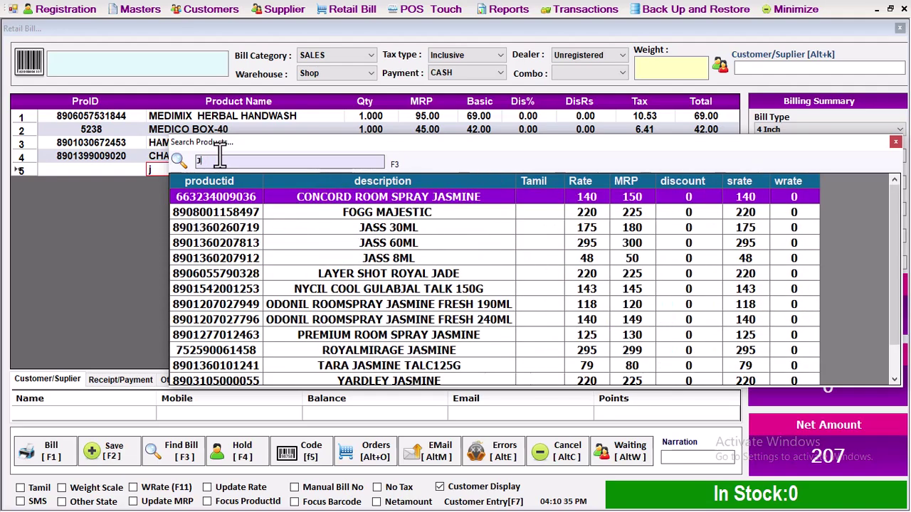
text(s)
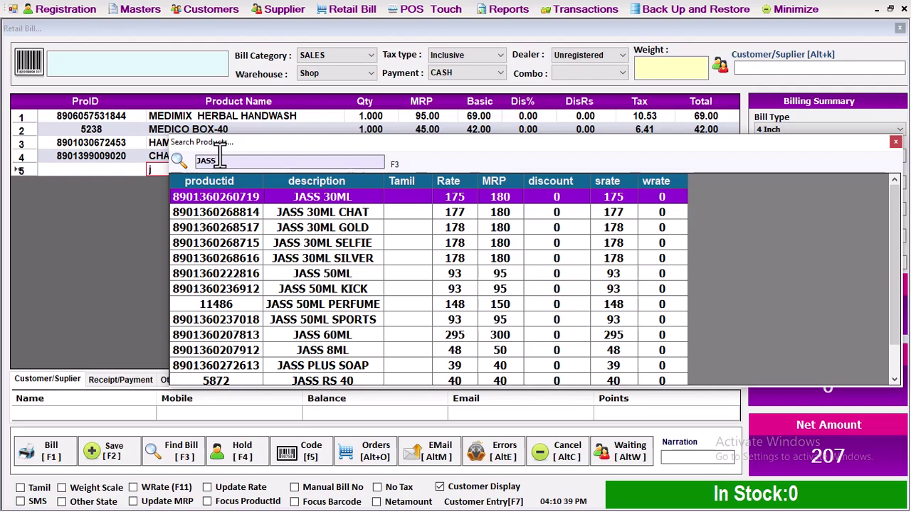
key(Return)
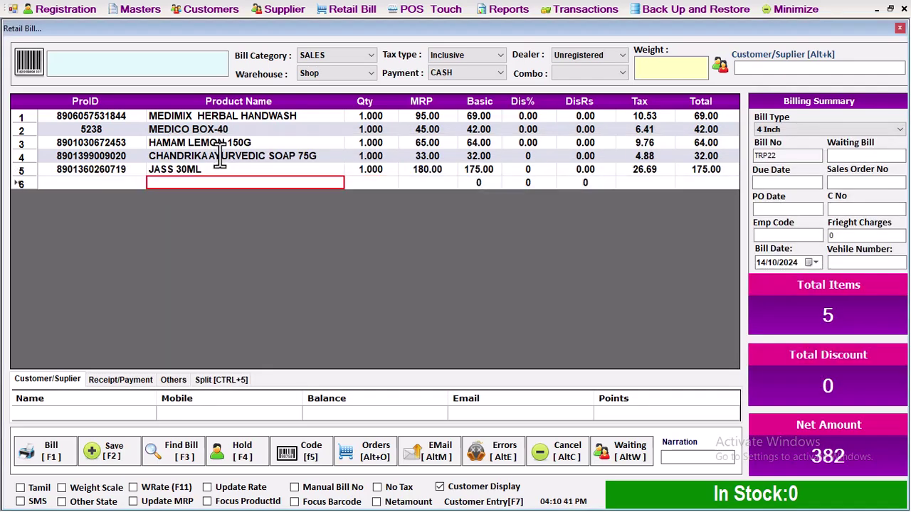
- Search for "30ML" in the next product name row and add JASS 30ML to the bill a second time
text(30ML)
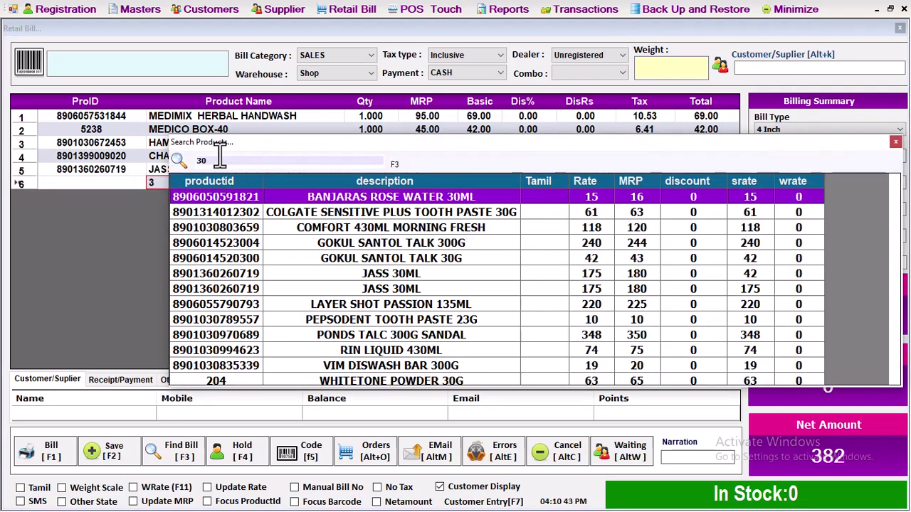
key(Down)
key(Down)
key(Down)
key(Down)
key(Down)
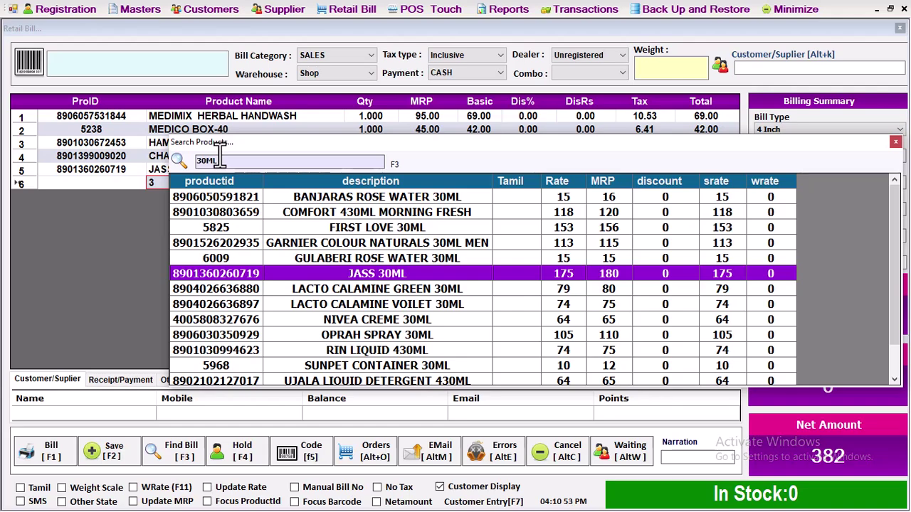
key(Return)
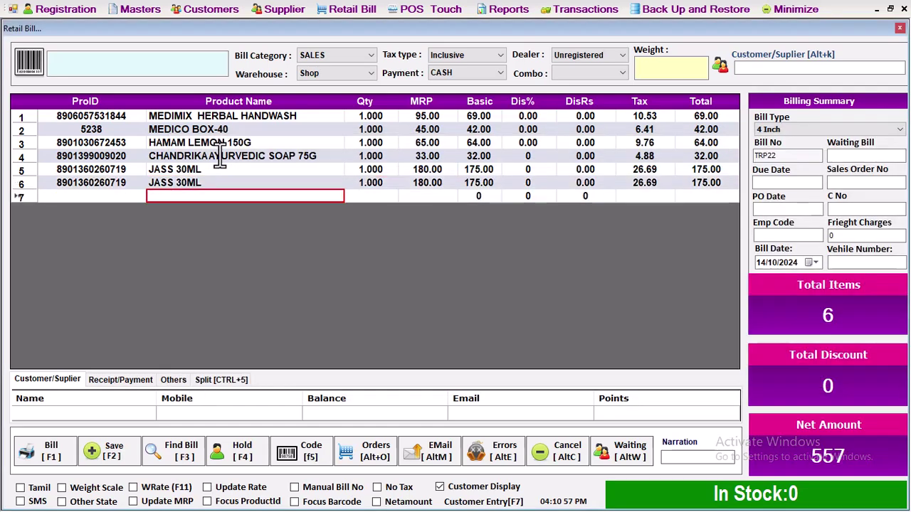
- Open the bill's payment details, enter 600 as the cash amount received, and cancel the payment
key(F1)
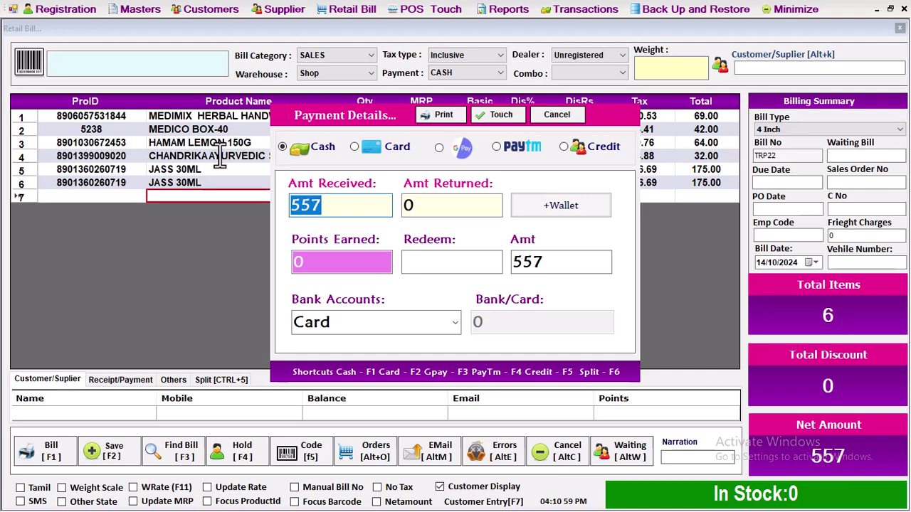
text(600)
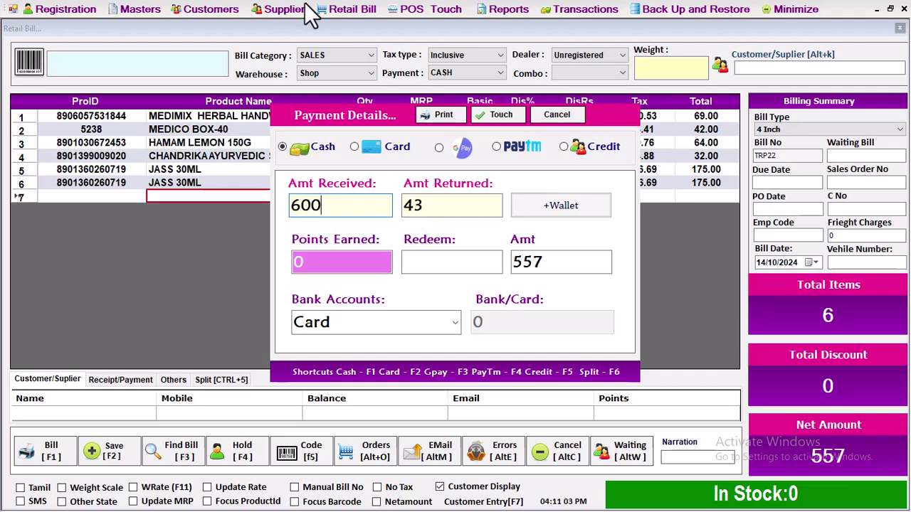
click(556, 115)
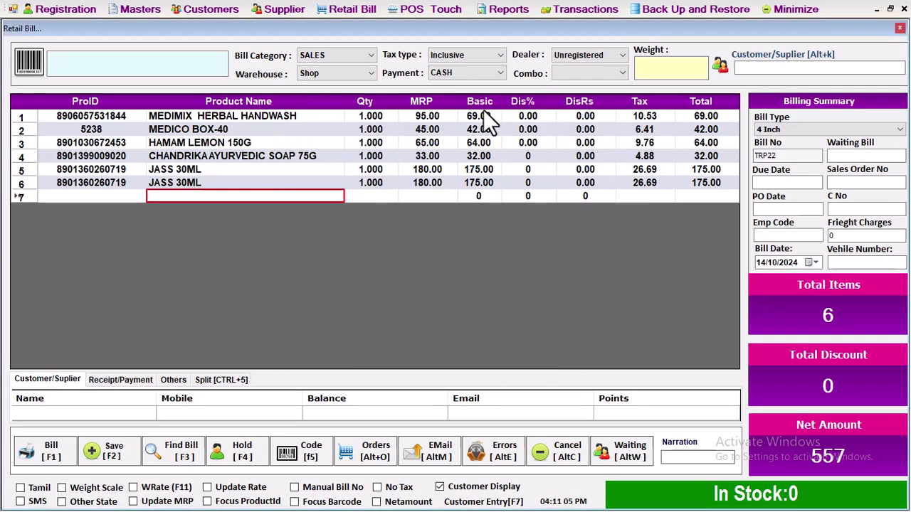
- Open a fresh retail bill and add FACE SERUM OMI GLOW ULTRA WHITENING 30ML by searching for "30ML" in the barcode field
key(Escape)
click(399, 228)
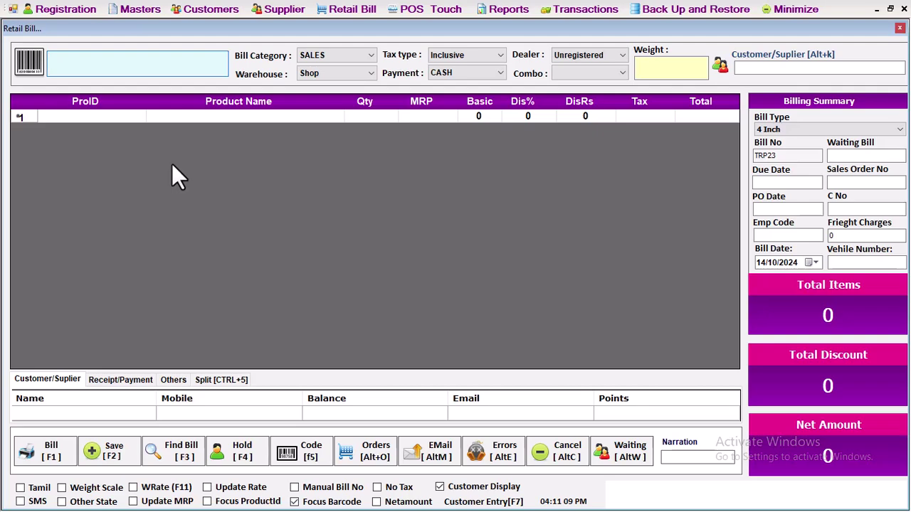
text(30ML)
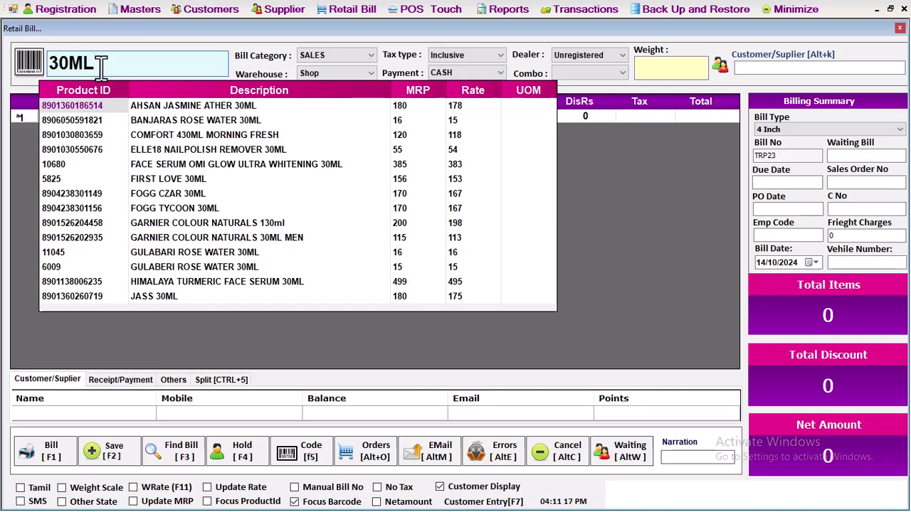
key(Down)
key(Down)
key(Down)
key(Down)
key(Down)
key(Down)
key(Down)
key(Down)
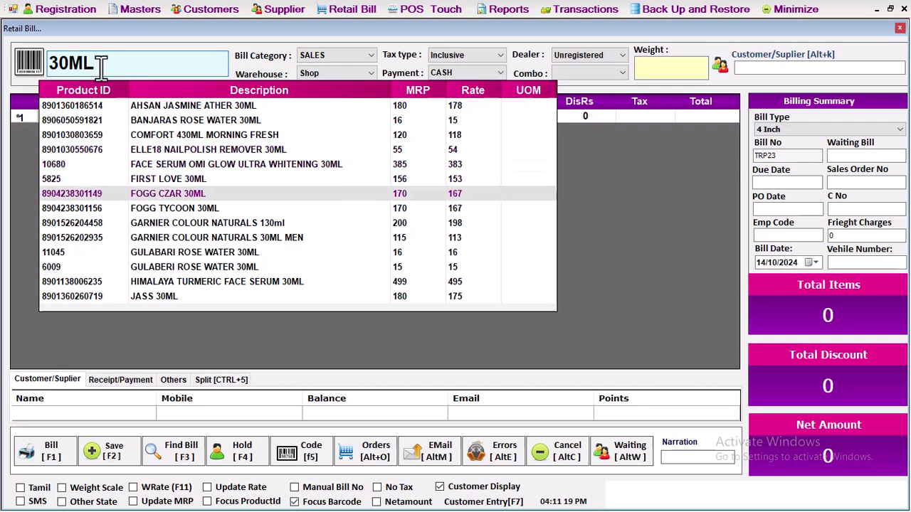
key(Up)
key(Up)
key(Up)
key(Up)
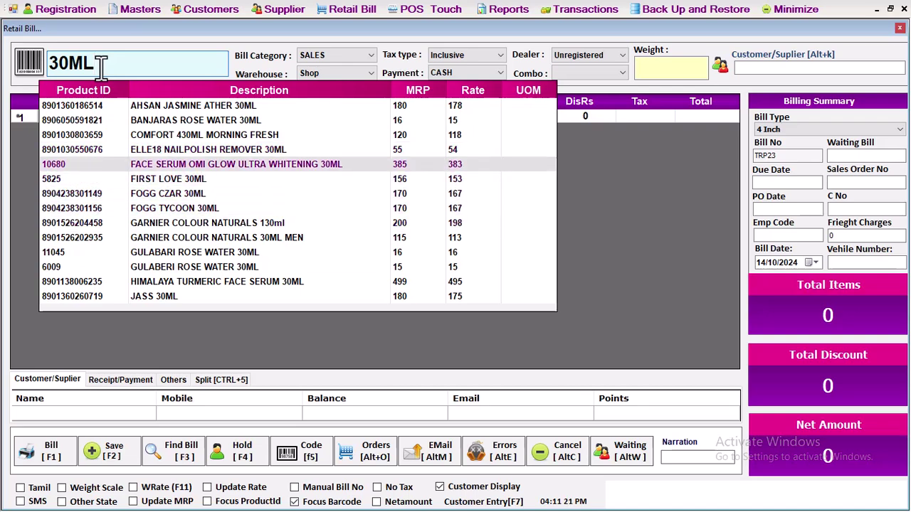
key(Return)
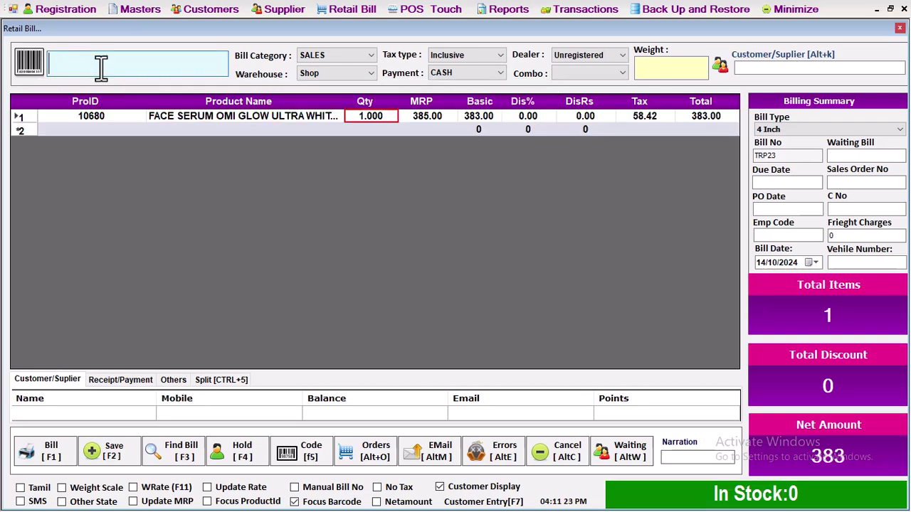
- With Focus Barcode switched off, search for "30ML" in the second product name row and close the bill without adding a match
click(294, 502)
click(192, 130)
click(192, 130)
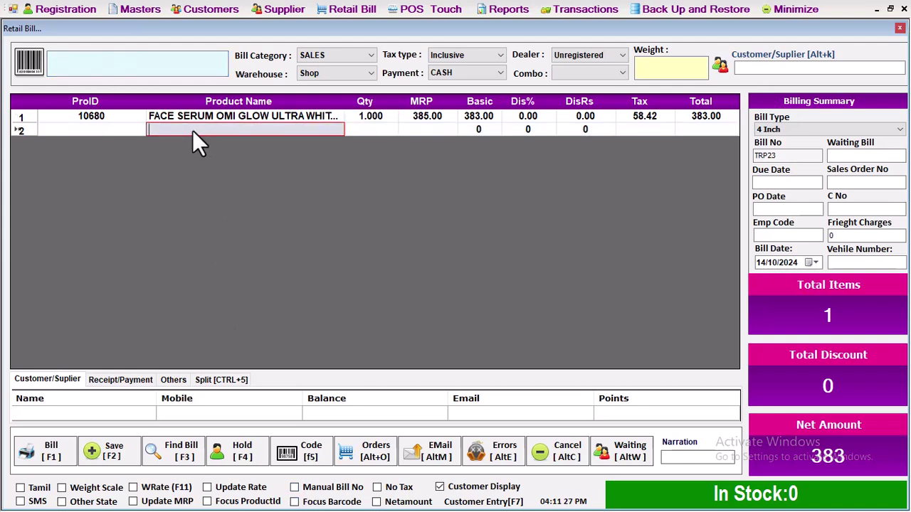
text(30ML)
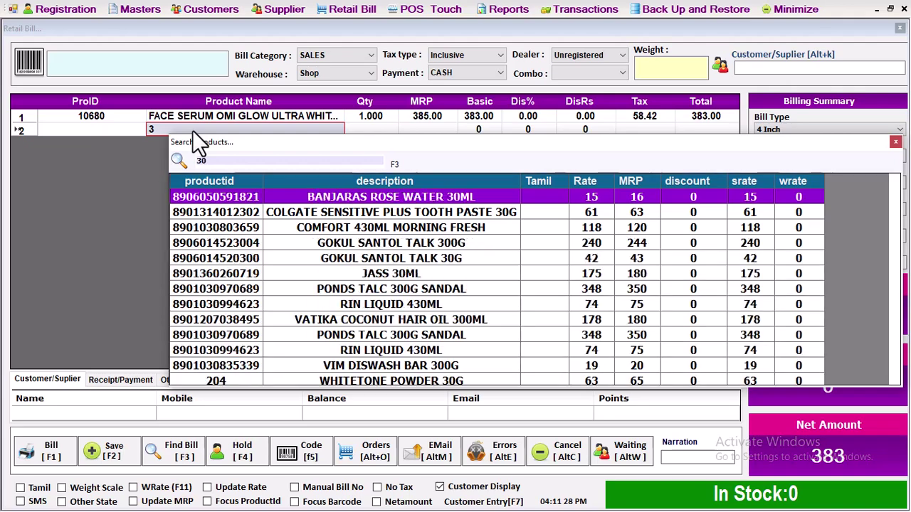
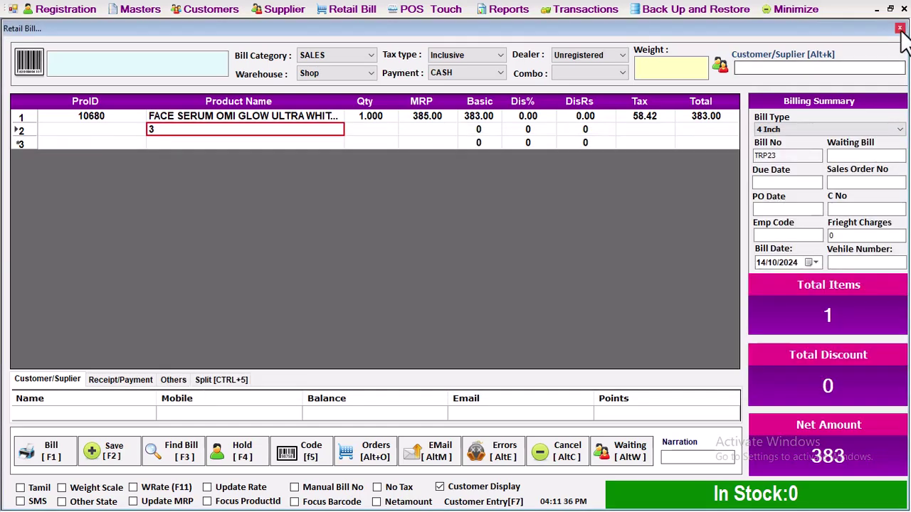
key(Escape)
- Set the "Search Products - Start to End" environment setting to True, save it, and open a new retail bill
click(122, 10)
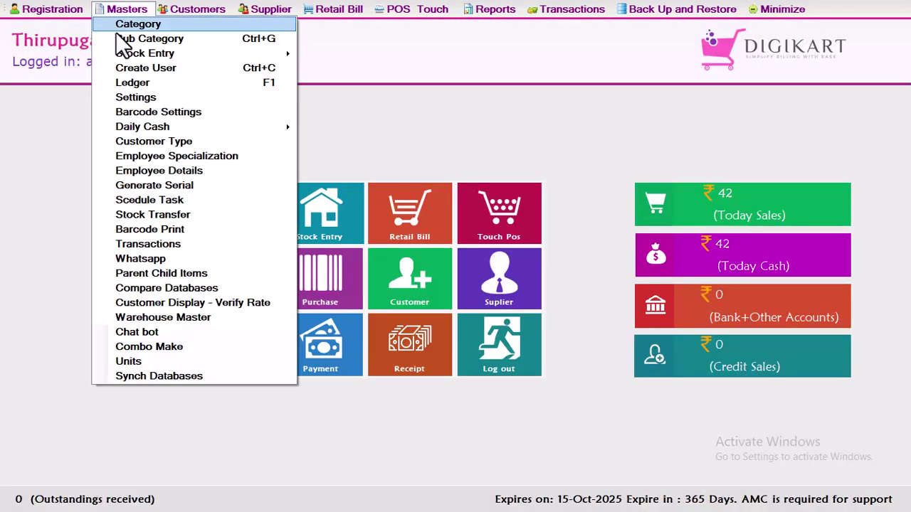
click(178, 96)
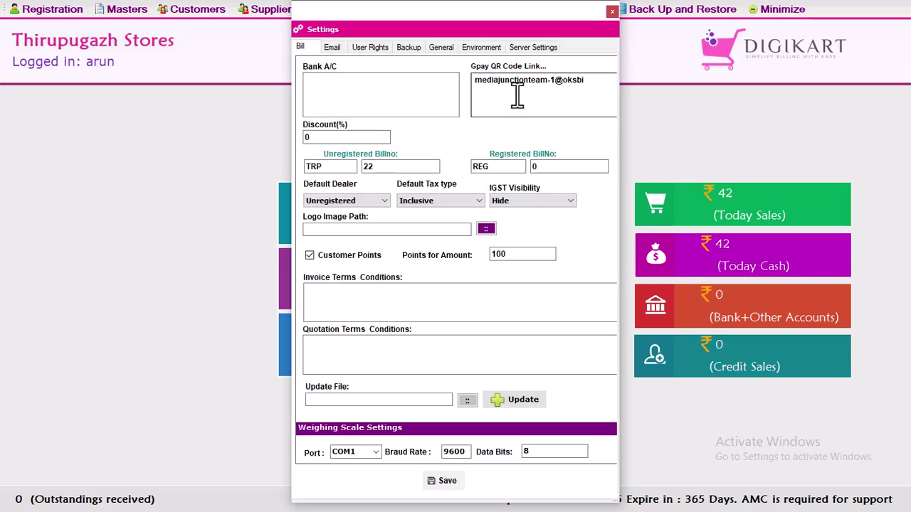
click(482, 47)
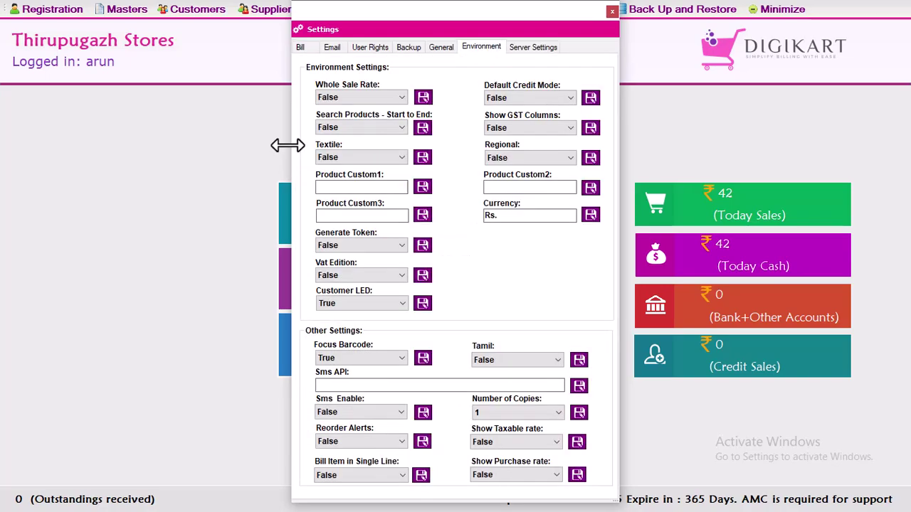
click(368, 128)
click(340, 135)
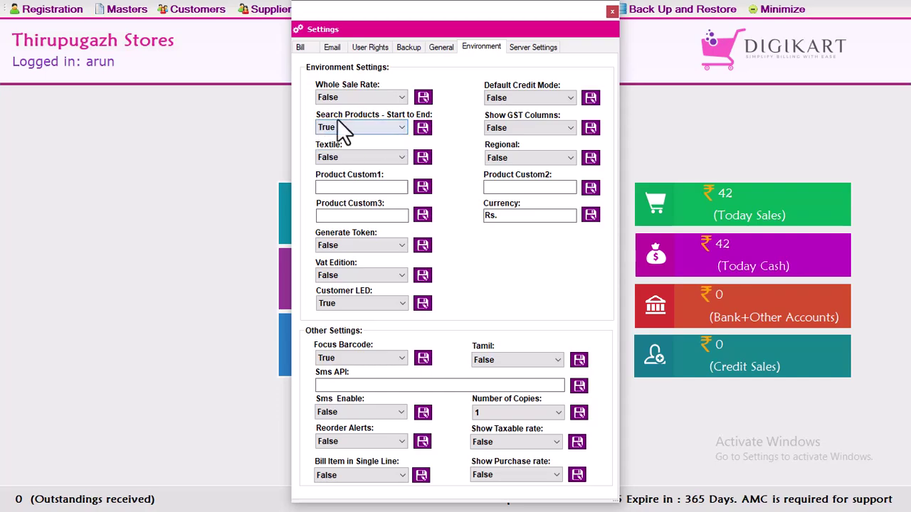
click(422, 128)
click(461, 287)
click(611, 11)
click(417, 219)
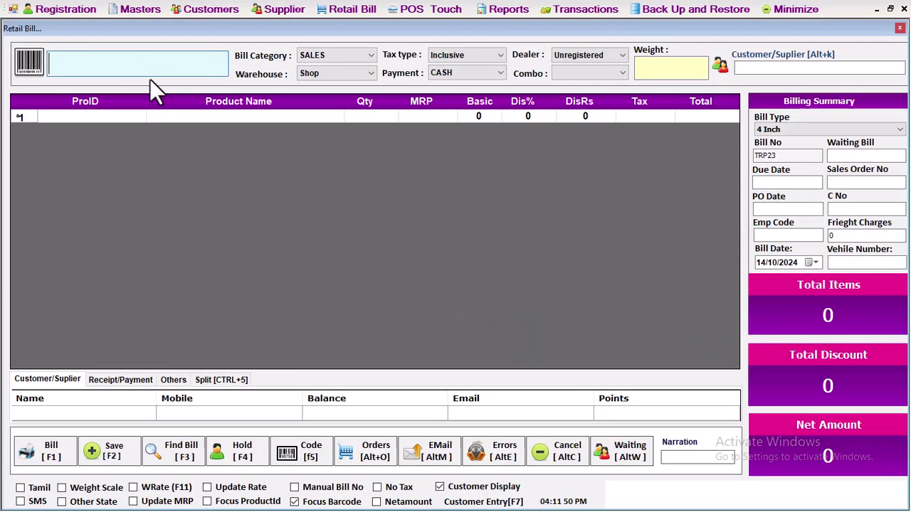
- Switch off Focus Barcode and search for "30ML" in the first product name row of the bill
click(306, 501)
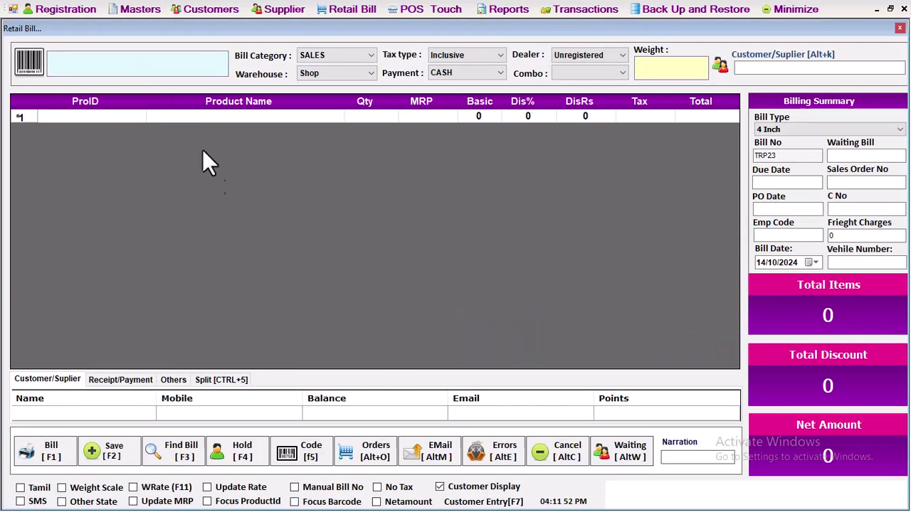
click(178, 114)
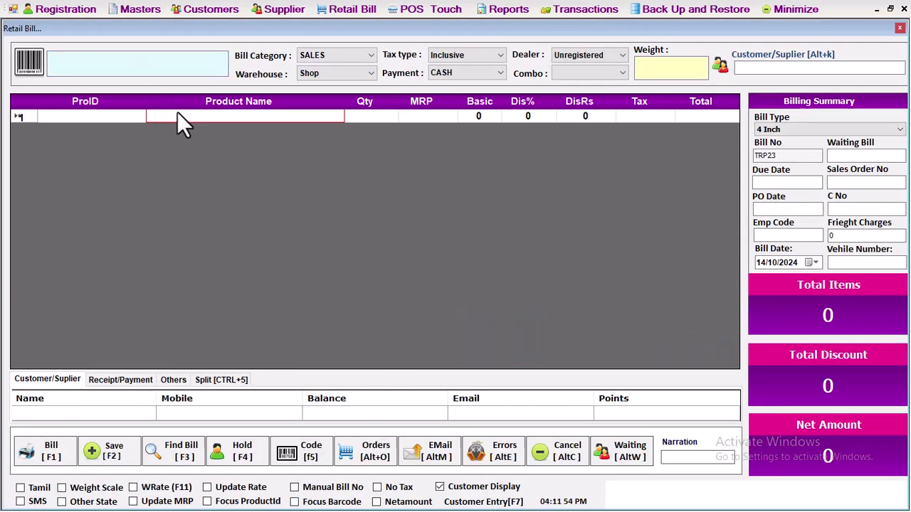
text(30ML)
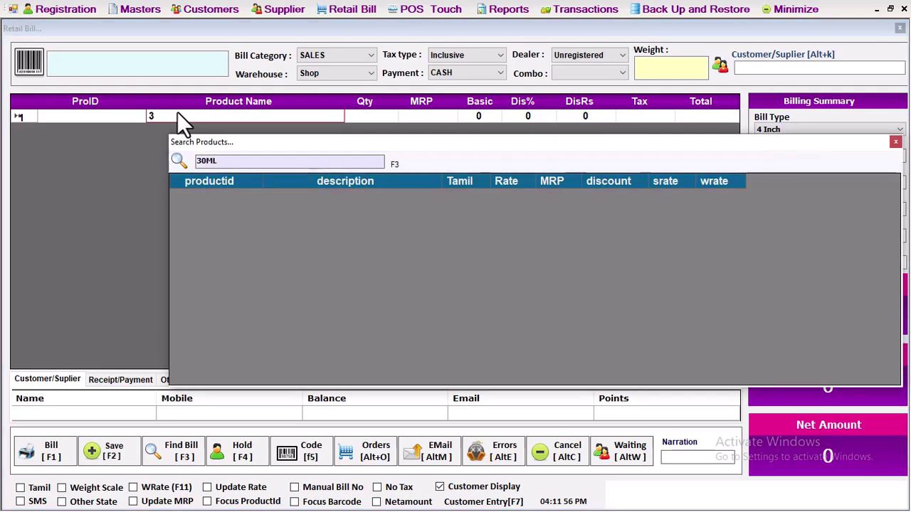
- Replace the product search text with "3 R", browse to 3 ROSES 250G, and close the search and the bill without adding it
key(BackSpace)
key(BackSpace)
key(BackSpace)
key(BackSpace)
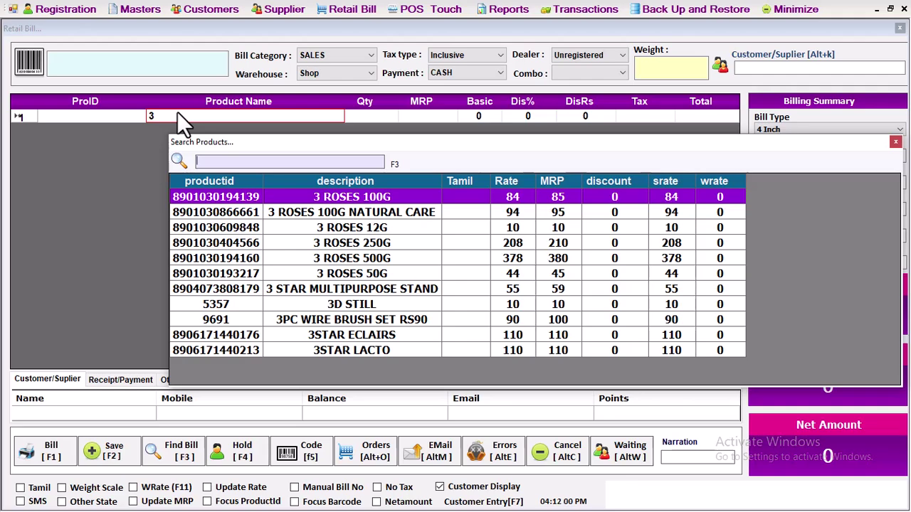
text(3 RP)
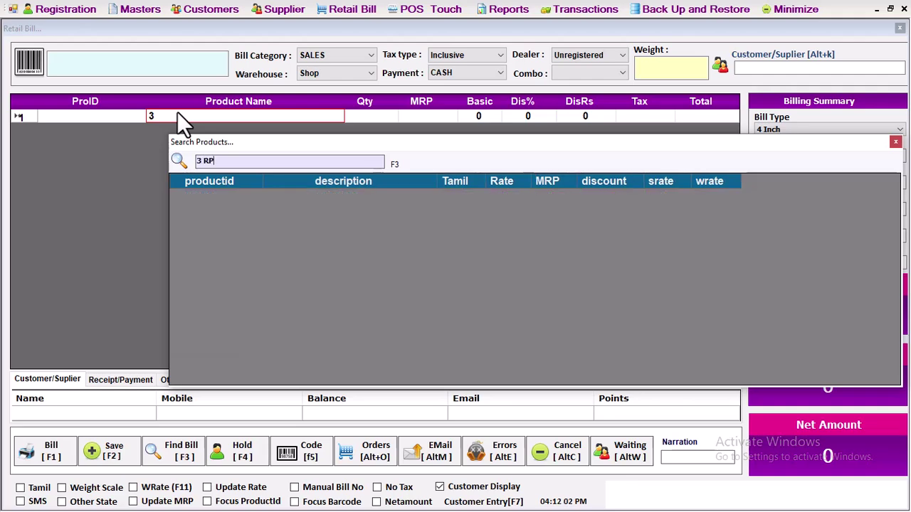
key(Down)
key(Down)
key(Down)
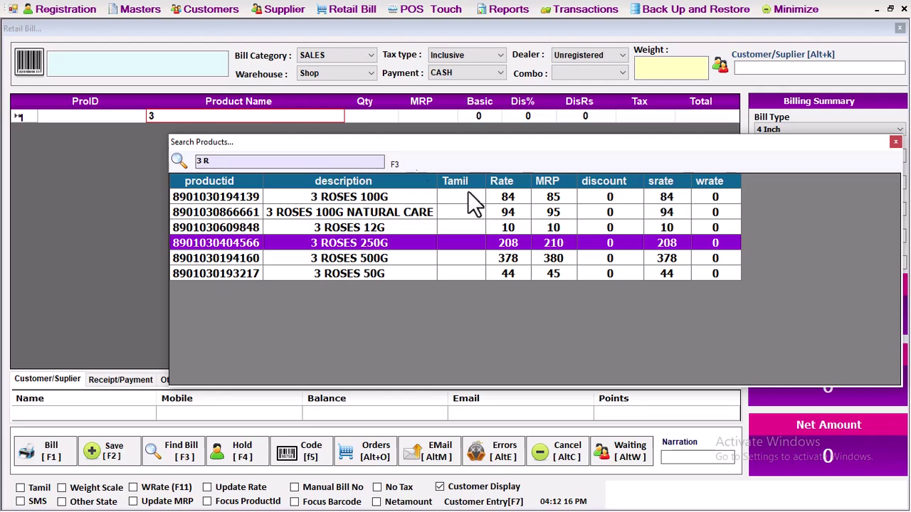
click(895, 141)
click(900, 28)
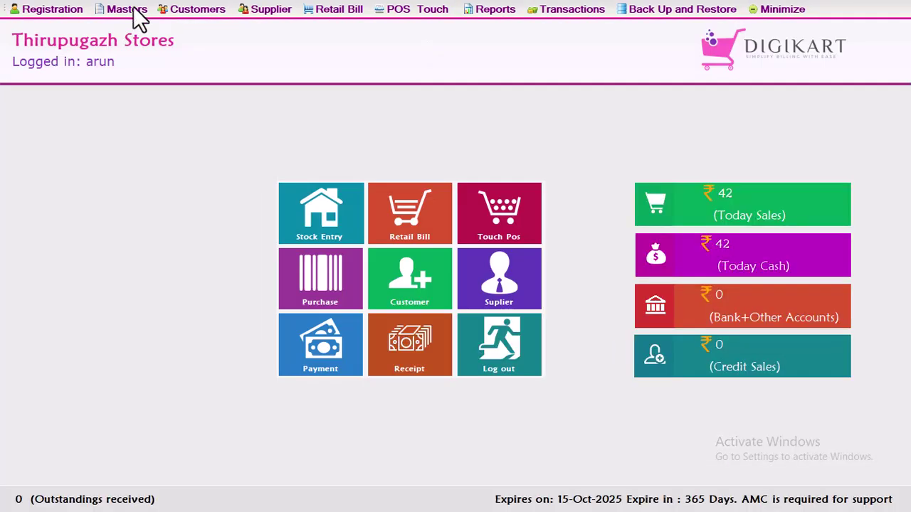
- Set the "Search Products - Start to End" environment setting to False, save it, and close the settings
click(125, 8)
click(157, 97)
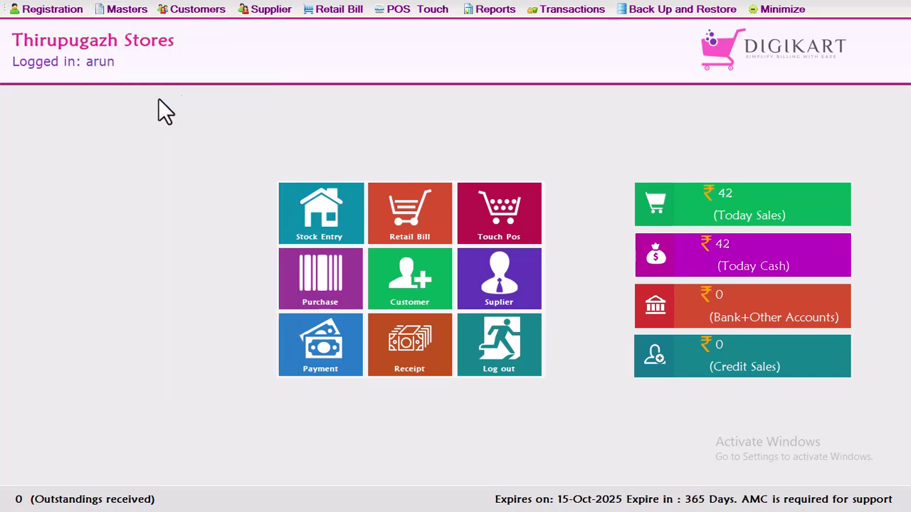
click(463, 47)
click(342, 127)
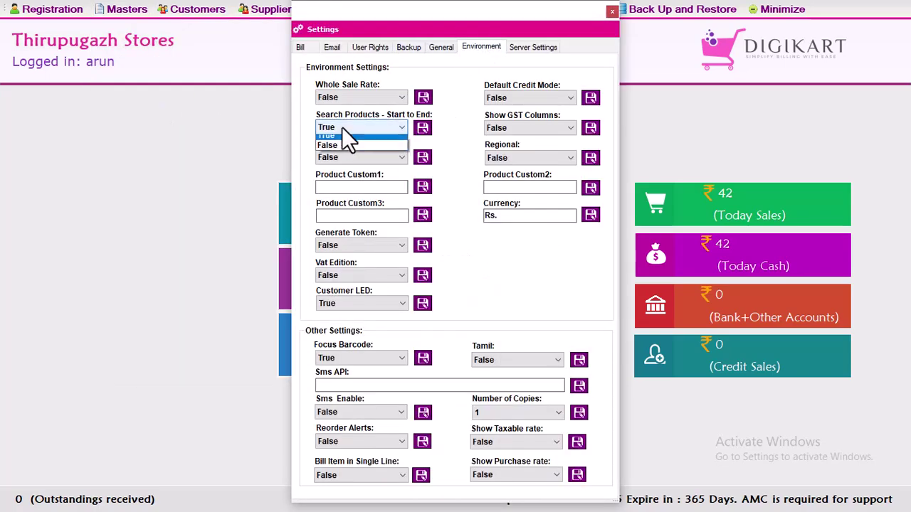
click(337, 149)
click(423, 129)
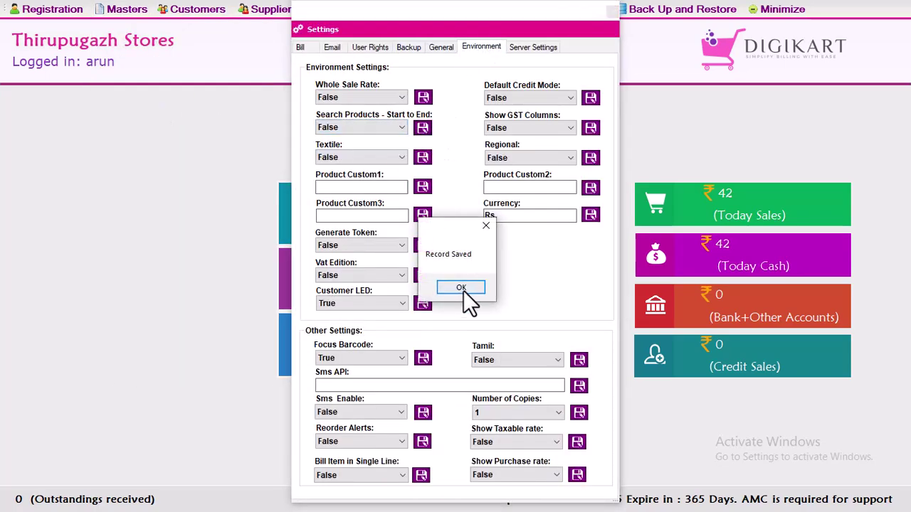
click(461, 286)
click(612, 11)
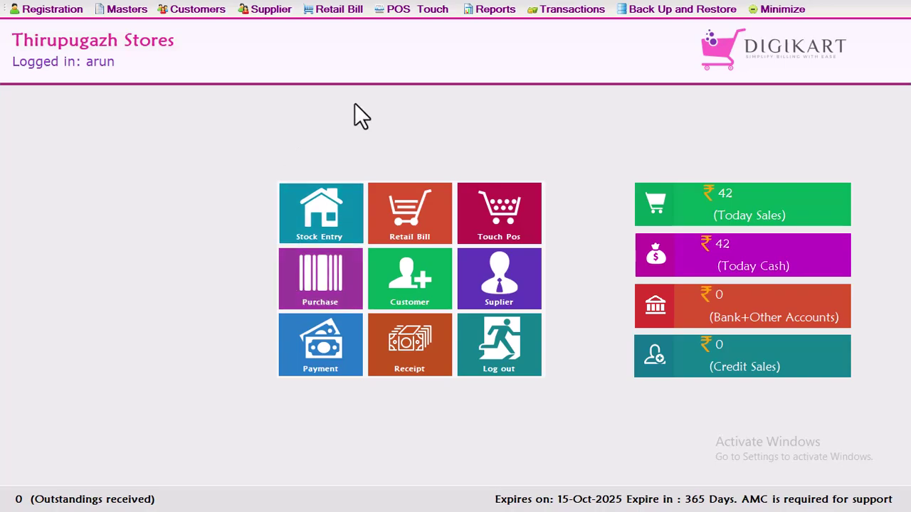
- Open the Close Register report for 14/Oct/2024, send it to Telegram, and switch to the estore bot chat in Telegram
click(479, 10)
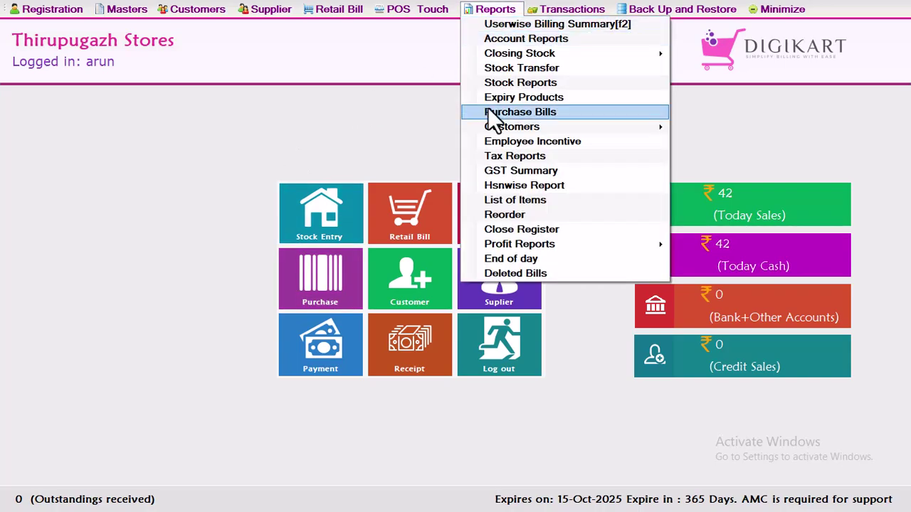
mouse_move(518, 243)
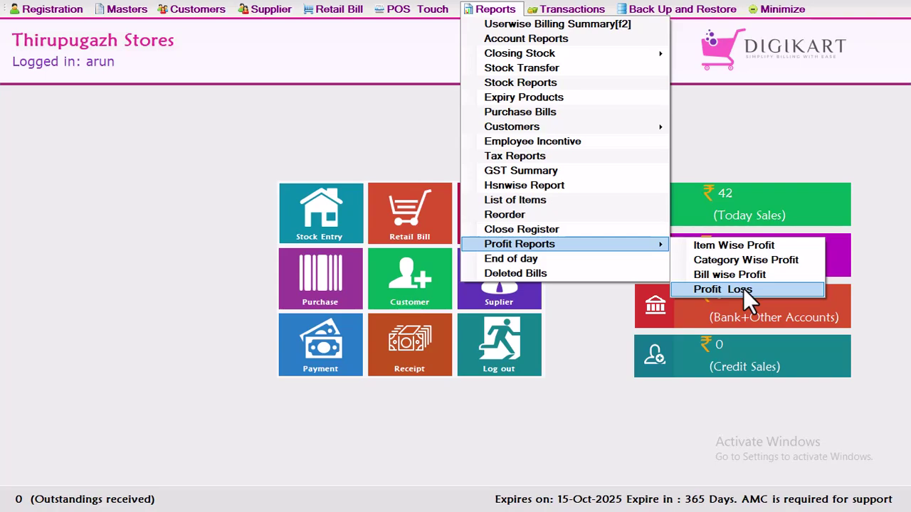
click(525, 229)
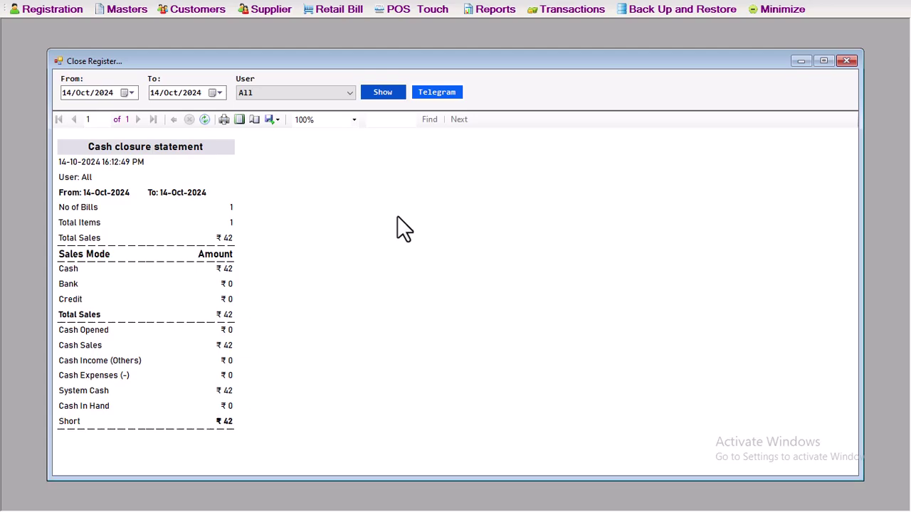
click(780, 456)
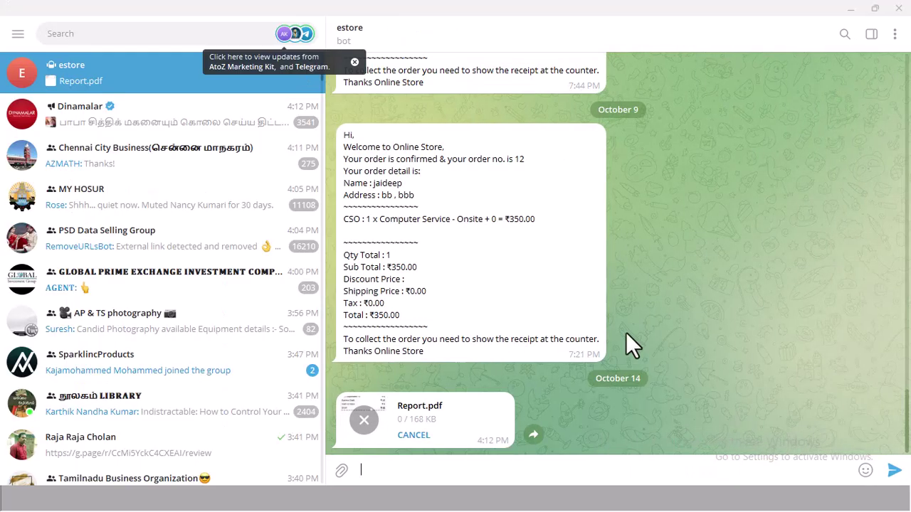
- Open the received Report.pdf, review the cash closure statement in the browser, and return to the Close Register report in DIGIKART
click(374, 420)
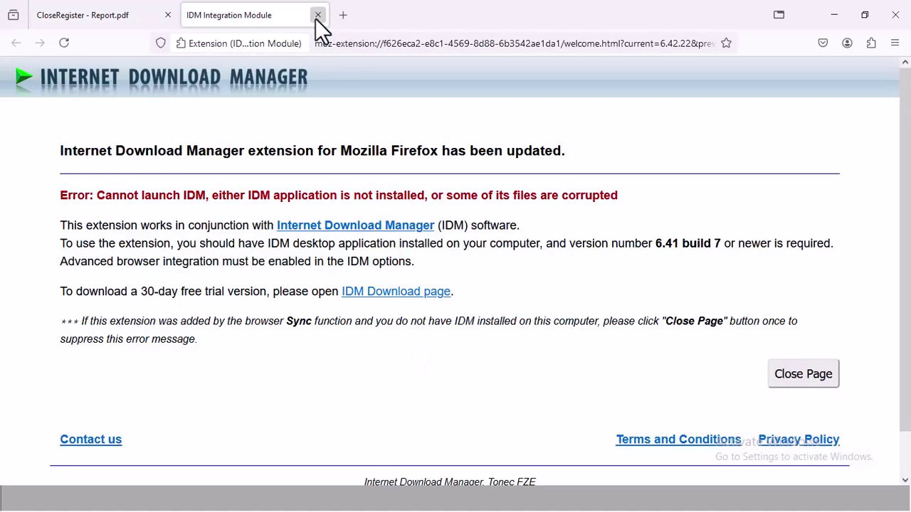
click(315, 15)
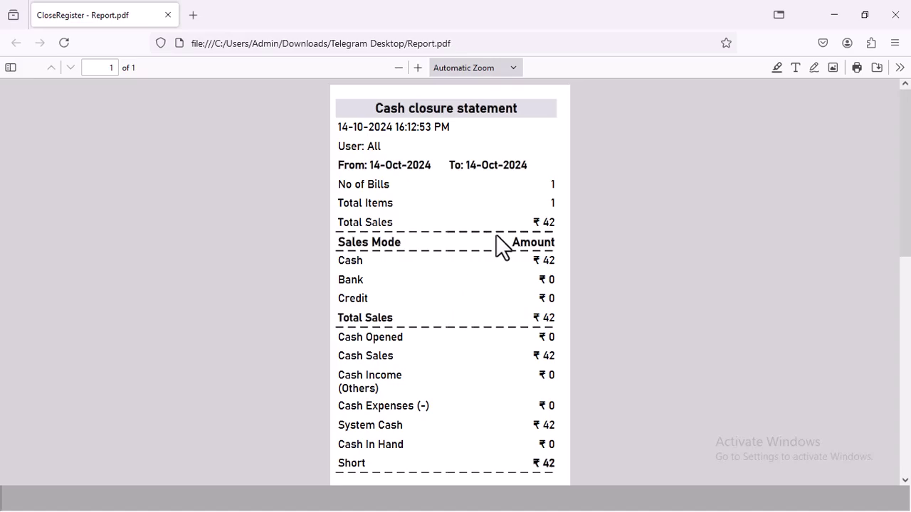
scroll(514, 435, down, 1)
scroll(498, 384, down, 2)
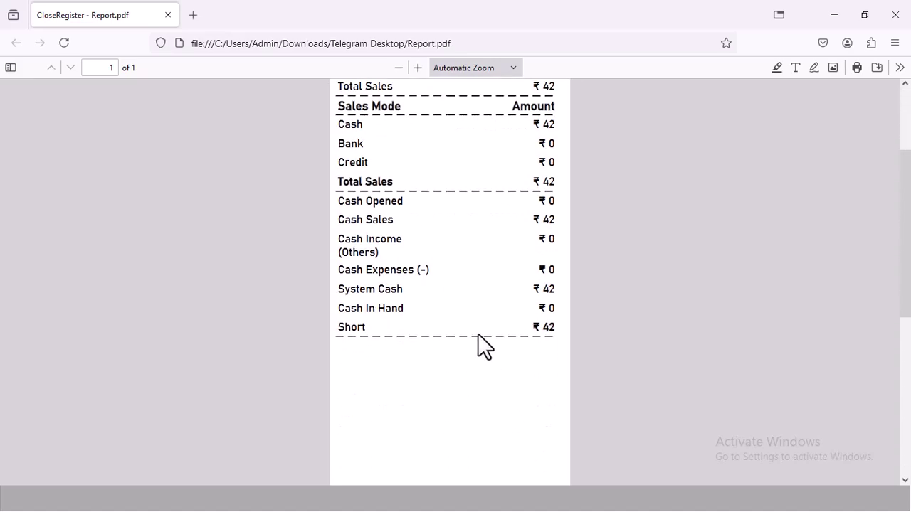
scroll(484, 327, up, 2)
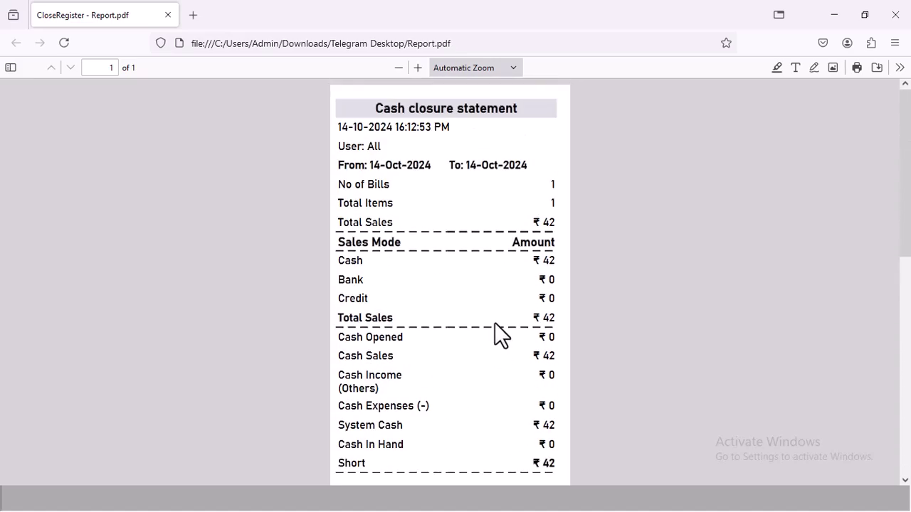
click(899, 16)
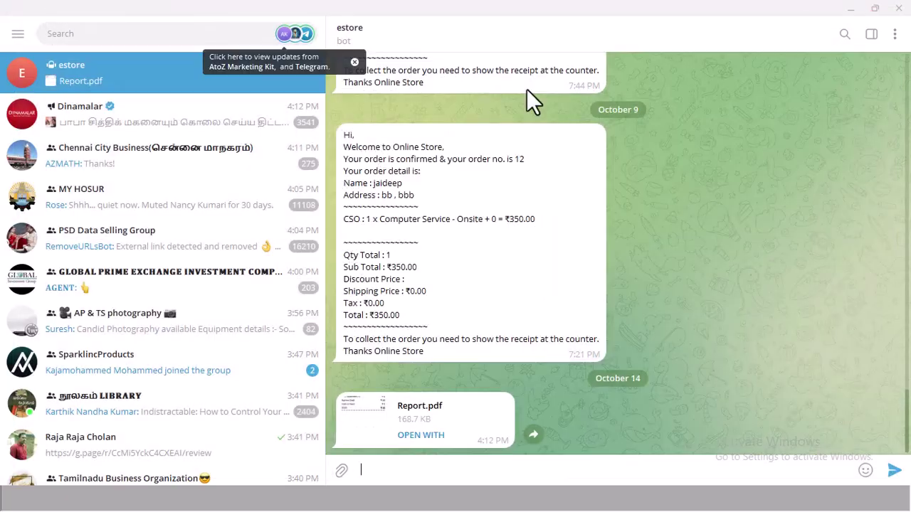
click(844, 21)
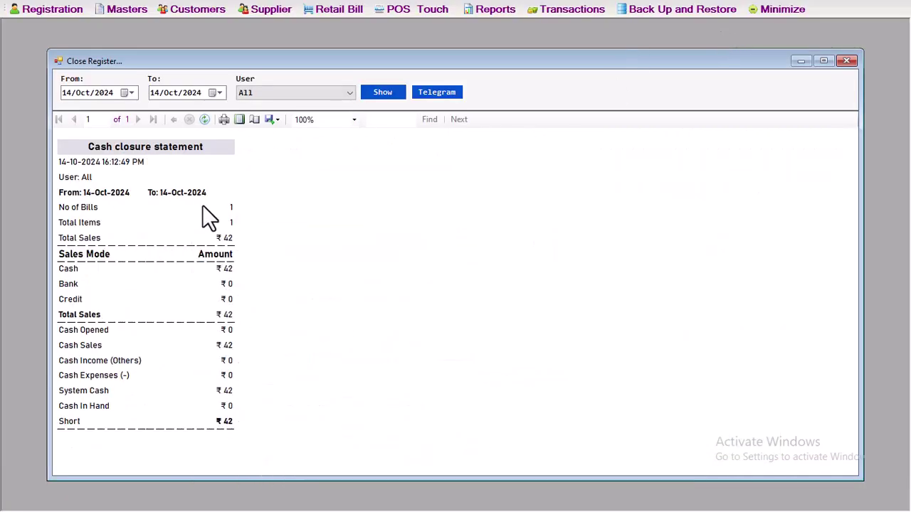
- Enlarge the cash closure statement to 200%, examine its sales and cash lines, and close the report
click(353, 120)
click(323, 163)
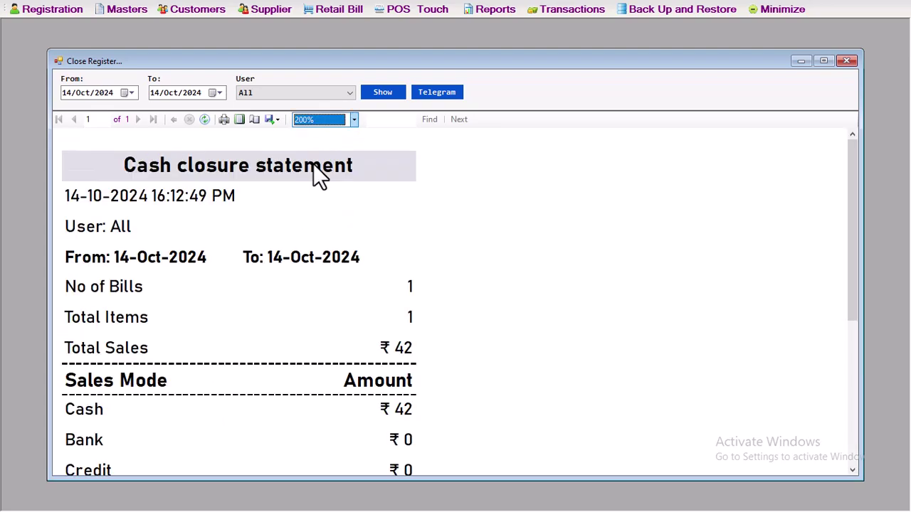
scroll(342, 355, down, 5)
scroll(355, 327, up, 1)
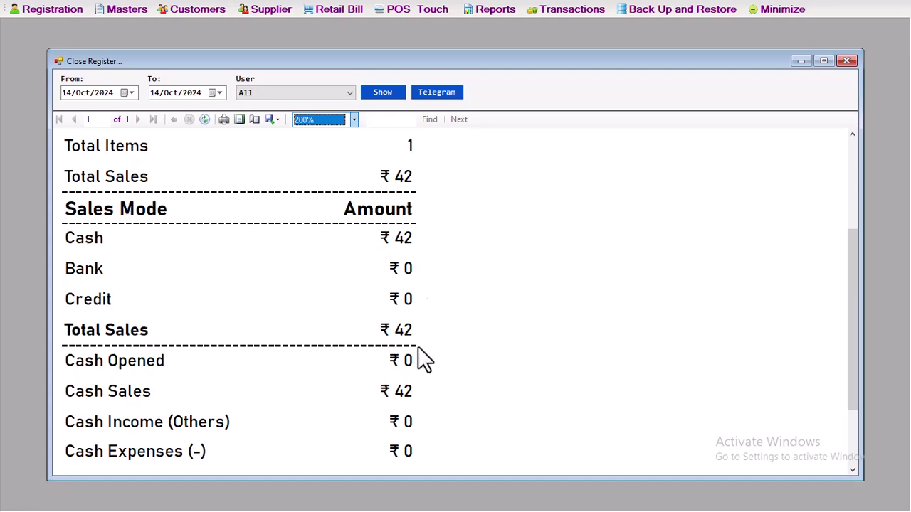
scroll(421, 363, down, 3)
scroll(295, 259, up, 6)
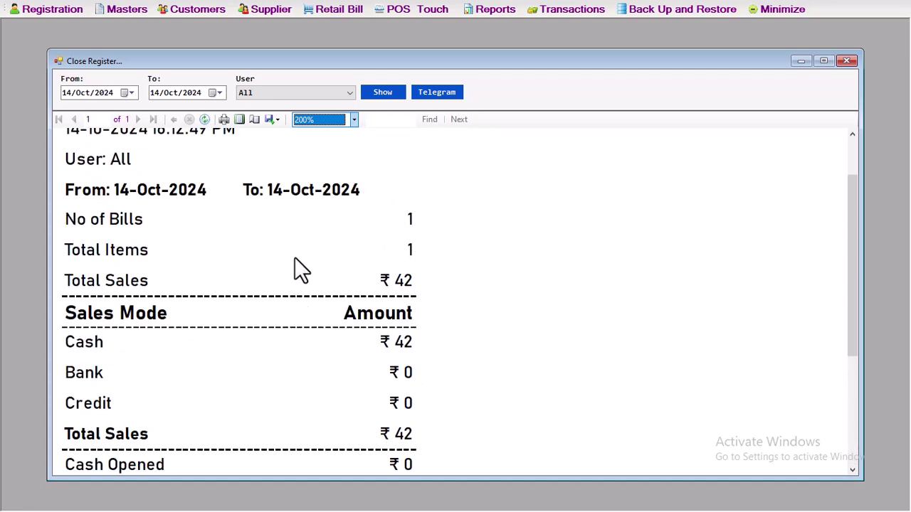
scroll(295, 259, up, 2)
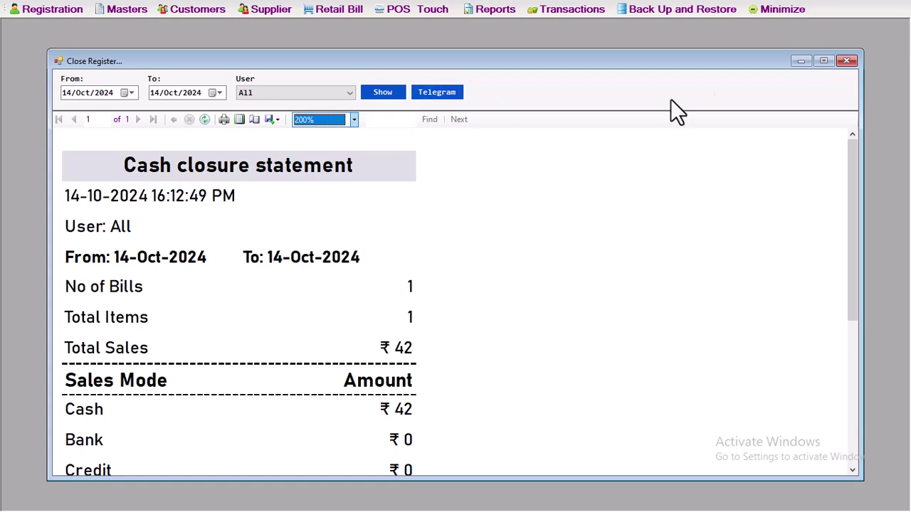
click(847, 59)
- Open the Item Wise Profit report for 14/Oct/2024, examine the MEDICO BOX-40 purchase rate, sales rate and profit, and close it
click(513, 9)
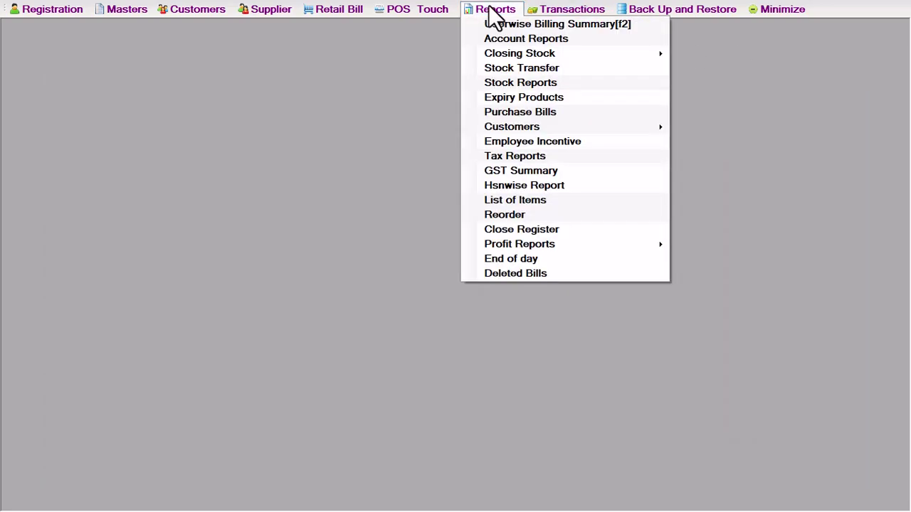
mouse_move(532, 255)
click(729, 243)
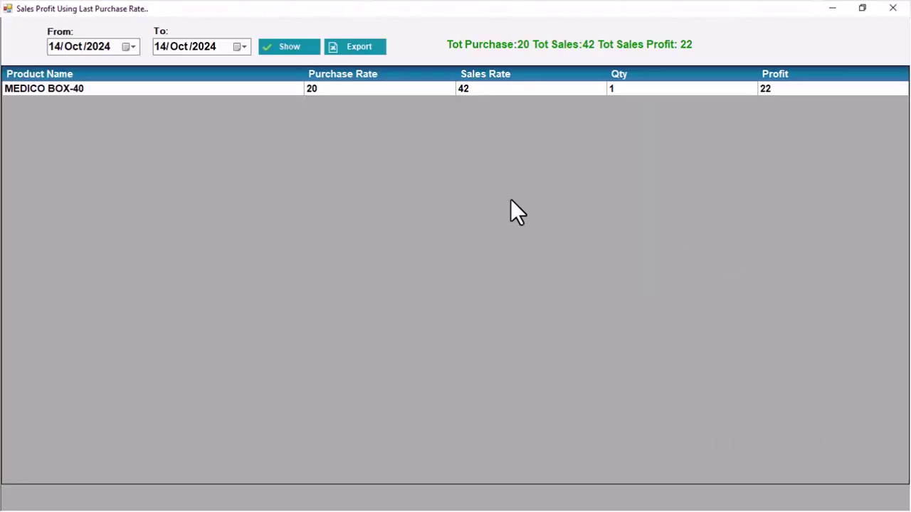
click(102, 91)
click(369, 89)
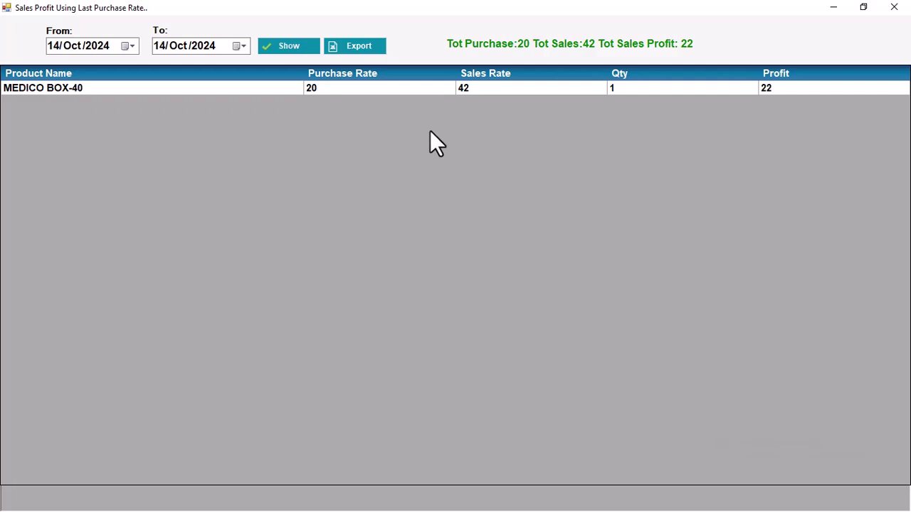
click(895, 10)
- Generate the Category Wise Profit report for 14/Oct/2024, check its total sales and total profit, and close it
click(498, 9)
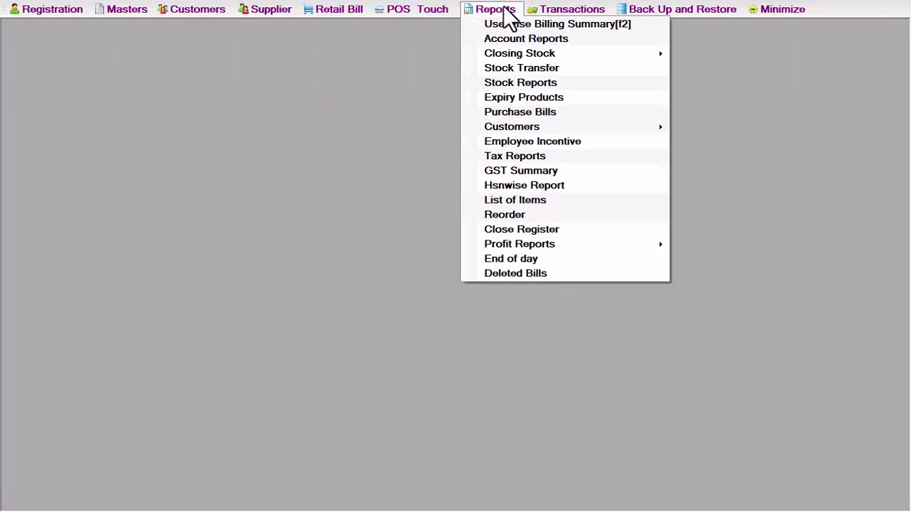
mouse_move(605, 245)
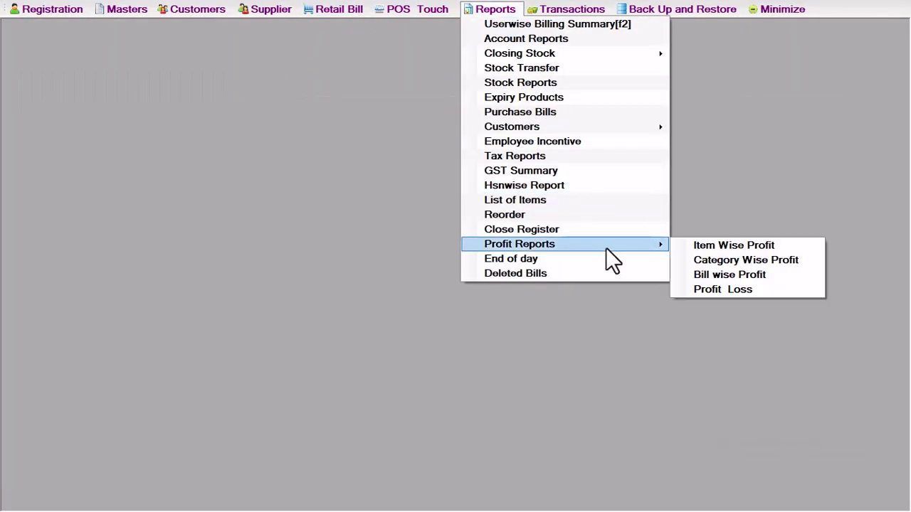
click(729, 259)
click(208, 43)
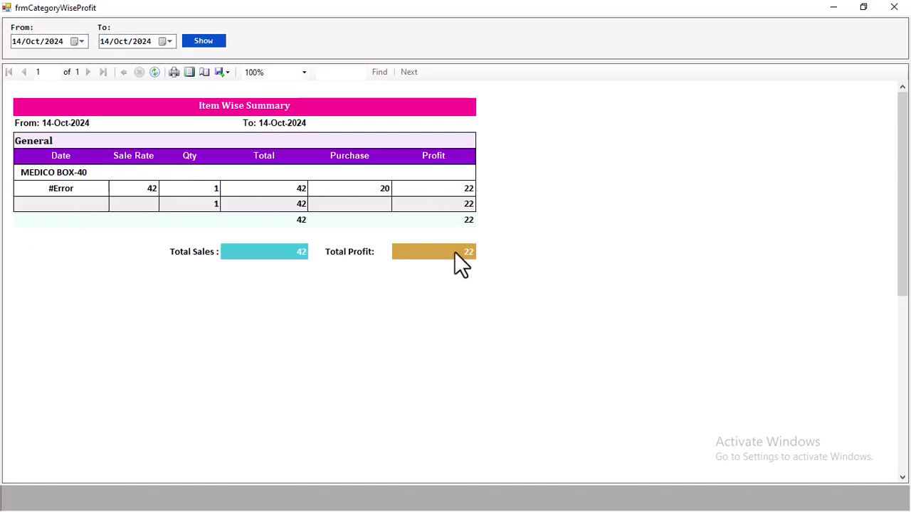
click(898, 8)
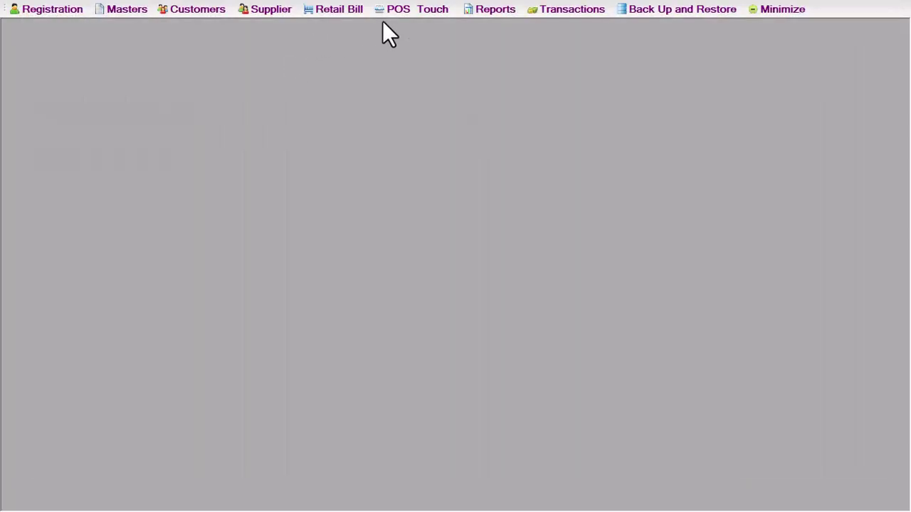
- Open the Bill wise Profit report for 14/Oct/2024, examine each bill's purchase, sales and profit figures, and close it
click(478, 10)
mouse_move(626, 246)
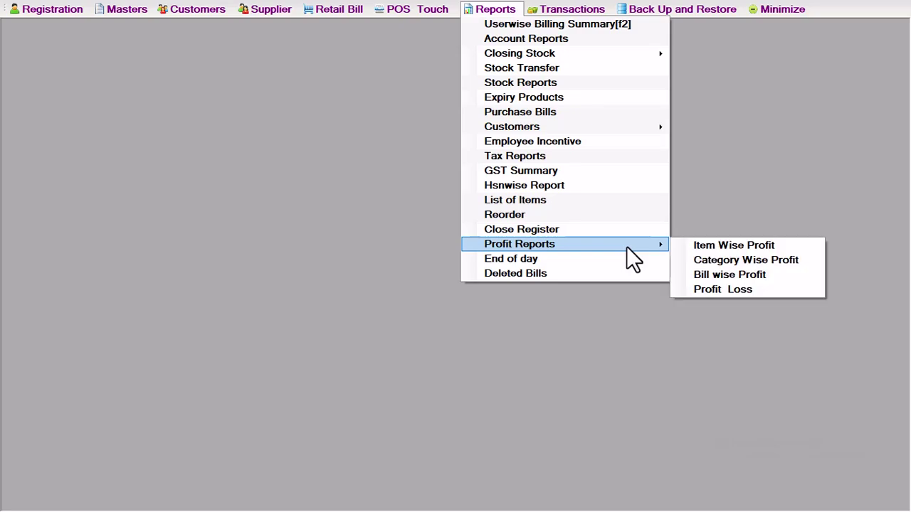
click(732, 273)
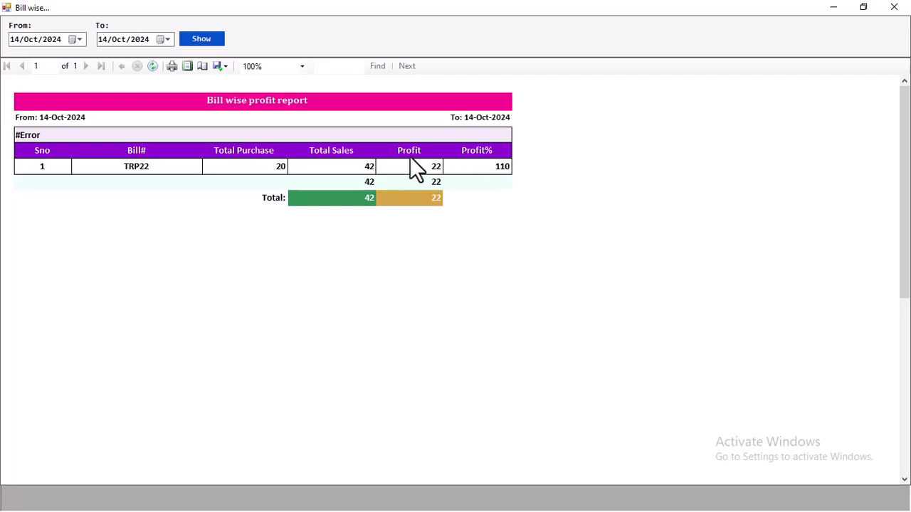
click(893, 8)
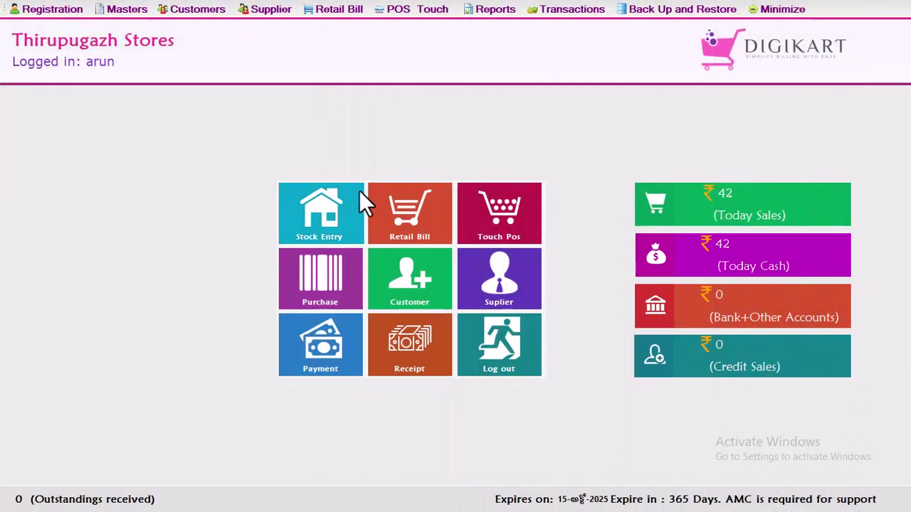
- Open the sample product data in Excel from Stock Entry and examine its product ID, Tamil name, price, tax and cost columns
click(333, 217)
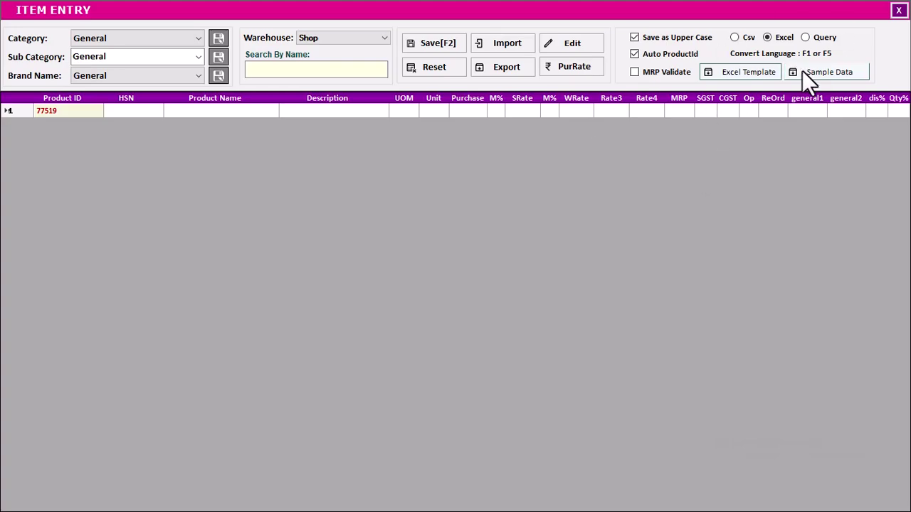
click(824, 76)
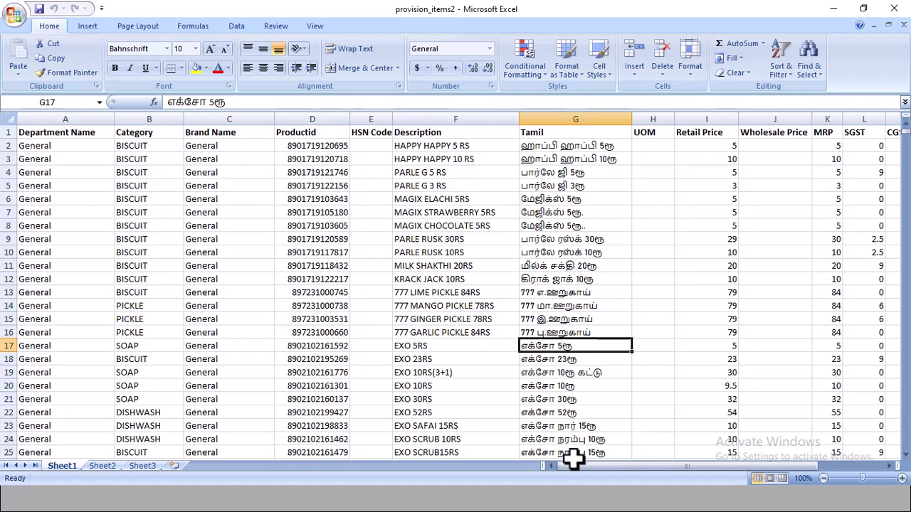
drag(574, 466, 608, 468)
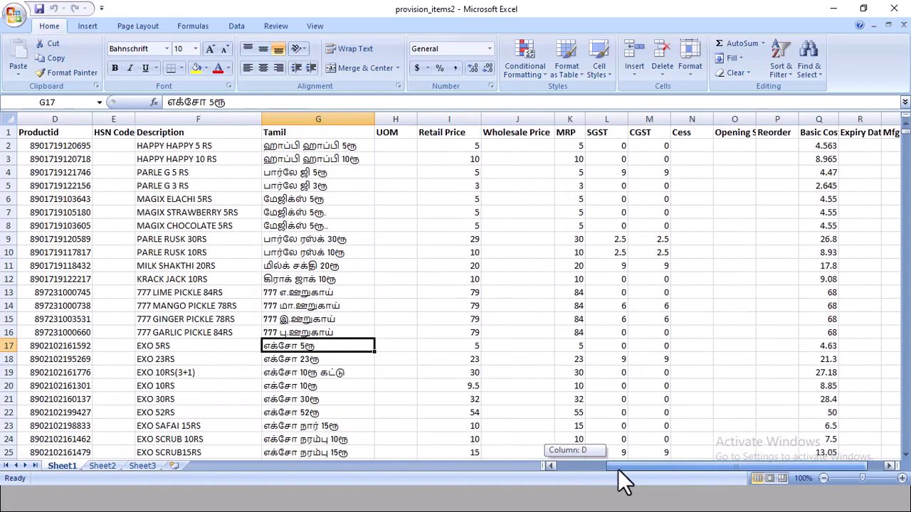
drag(617, 469, 610, 468)
- Examine the provision_items2 product list down to its last row, select row 8125, and return to the beginning of the sheet
scroll(366, 283, down, 10)
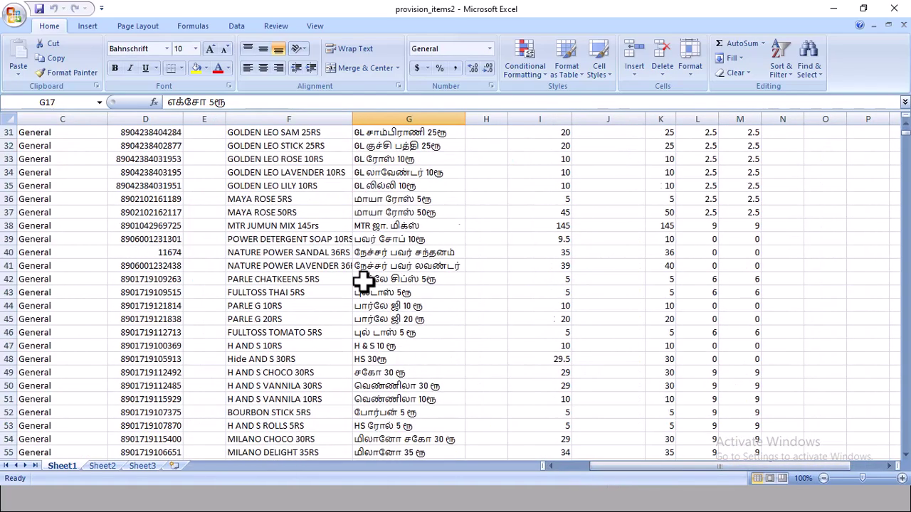
scroll(364, 282, down, 10)
drag(907, 129, 905, 452)
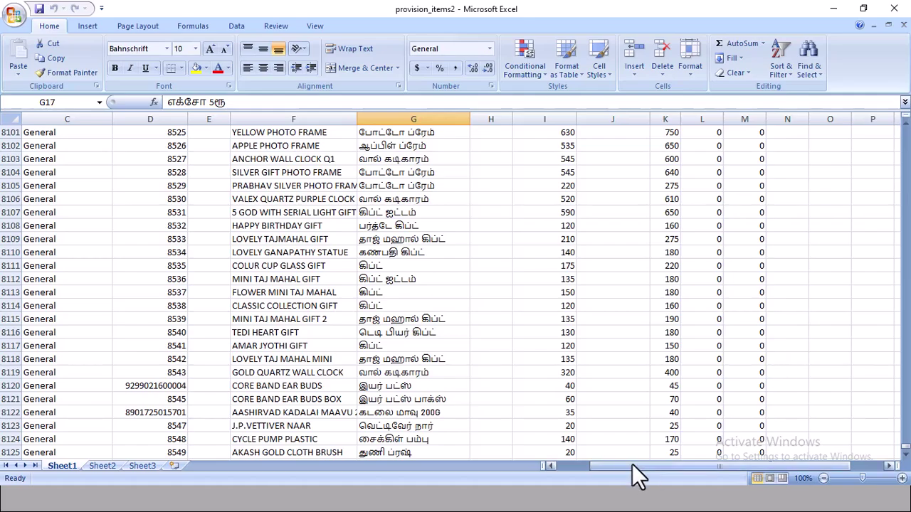
drag(632, 463, 567, 448)
click(4, 452)
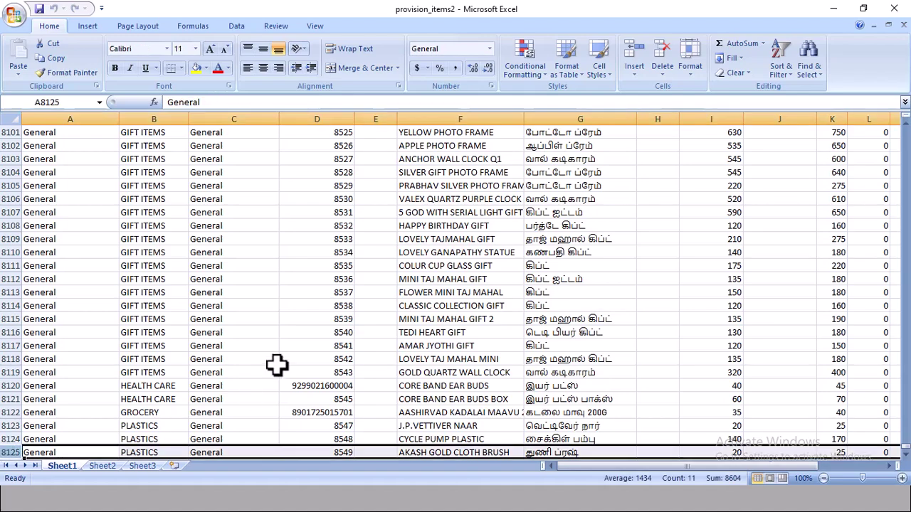
scroll(341, 367, up, 8)
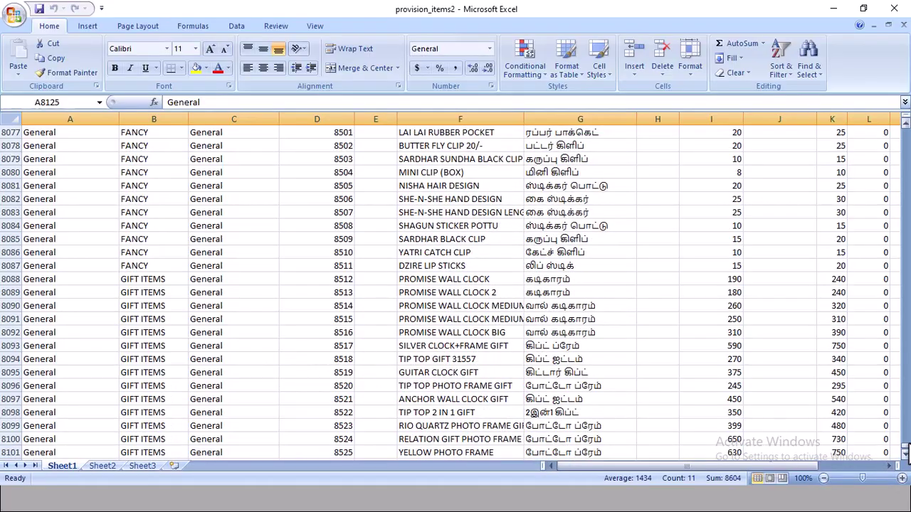
drag(905, 449, 905, 130)
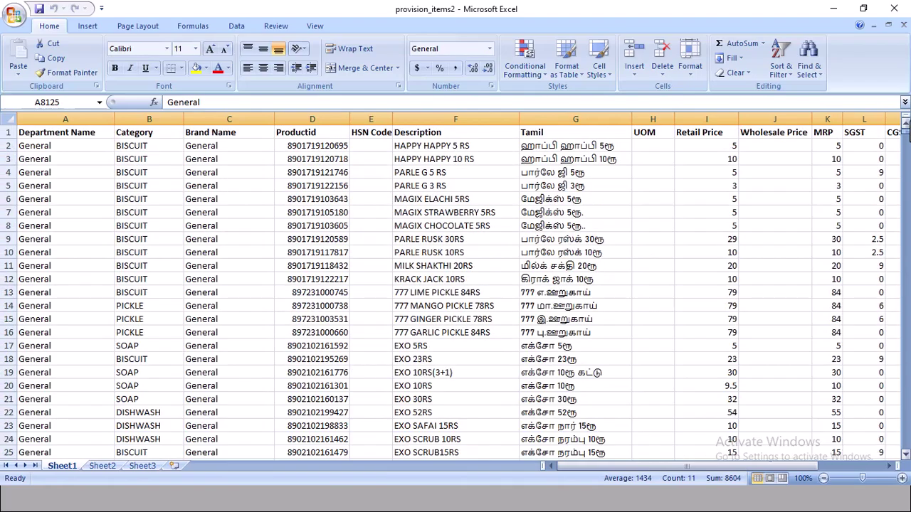